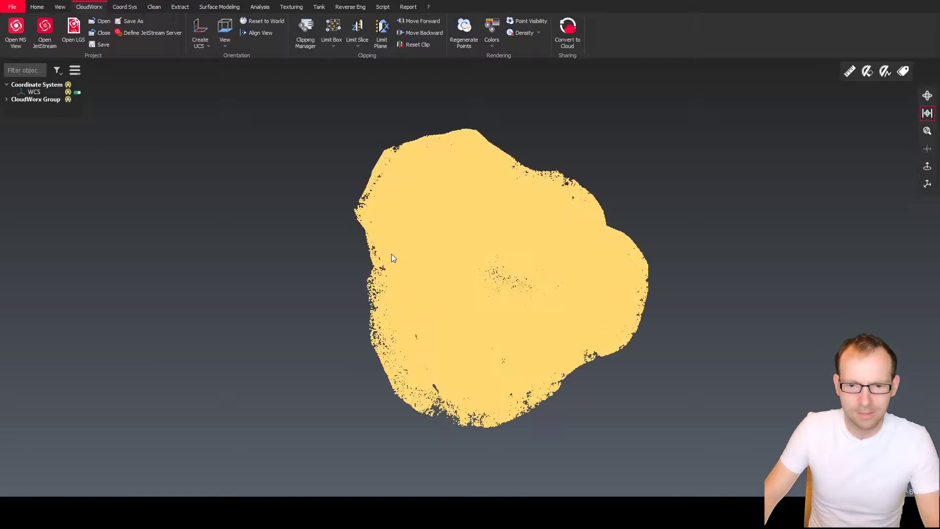
# Step: Expand the CloudWorx group and display the Wood_Trees.lgs point cloud in its real colours
pyautogui.moveTo(498, 315); pyautogui.dragTo(463, 257, button='middle')
pyautogui.moveTo(462, 258); pyautogui.dragTo(463, 112)
pyautogui.click(436, 266)
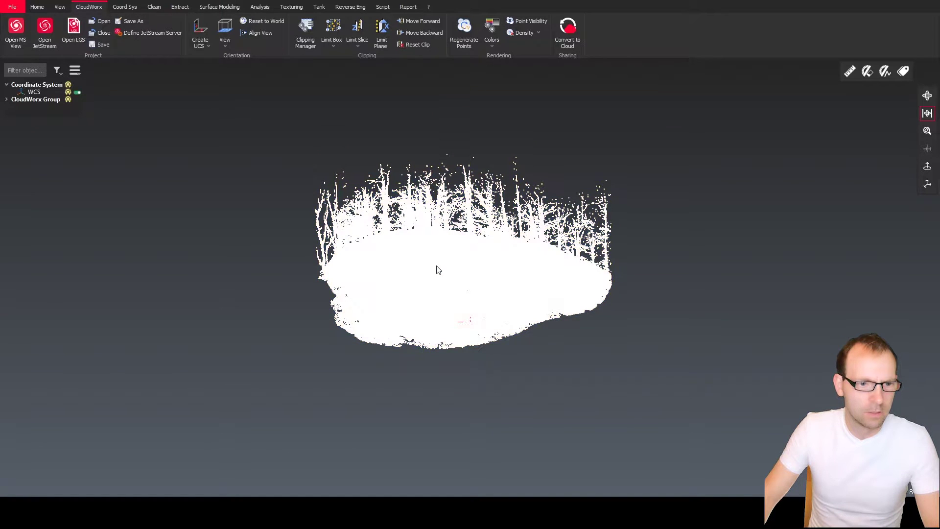
pyautogui.click(6, 100)
pyautogui.click(83, 108)
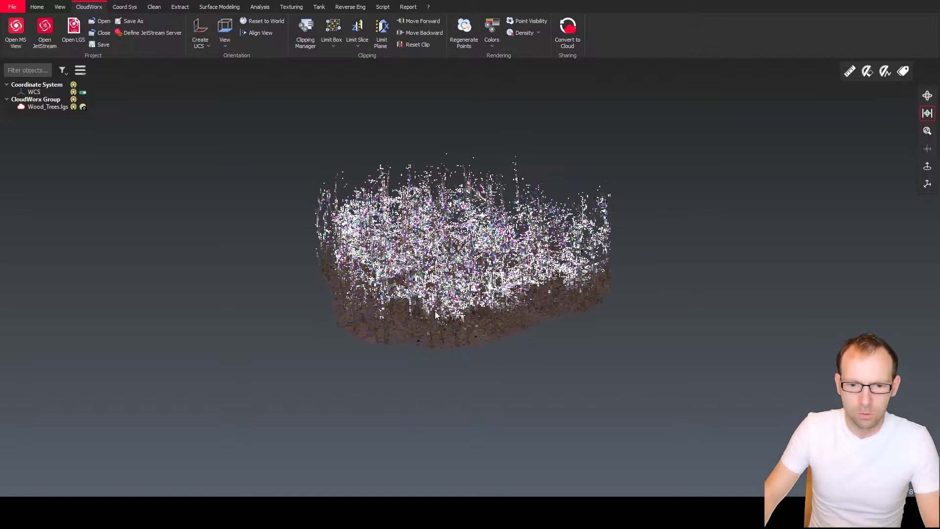
# Step: Preview the conversion of the Wood_Trees.lgs project to a cloud with a maximum of 20 million points
pyautogui.moveTo(435, 312)
pyautogui.mouseDown()
pyautogui.moveTo(439, 258)
pyautogui.moveTo(448, 299)
pyautogui.mouseUp()
pyautogui.scroll(4, 420, 300)
pyautogui.scroll(2, 421, 303)
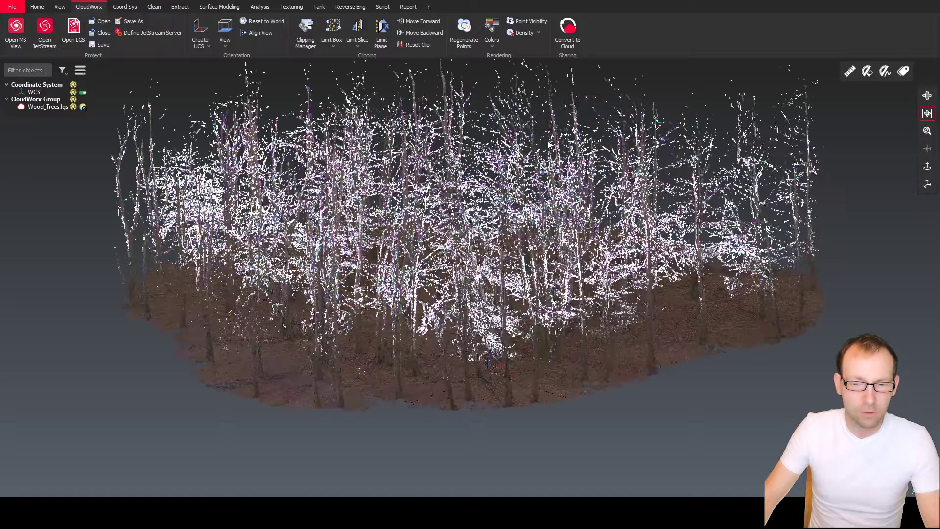
pyautogui.click(576, 34)
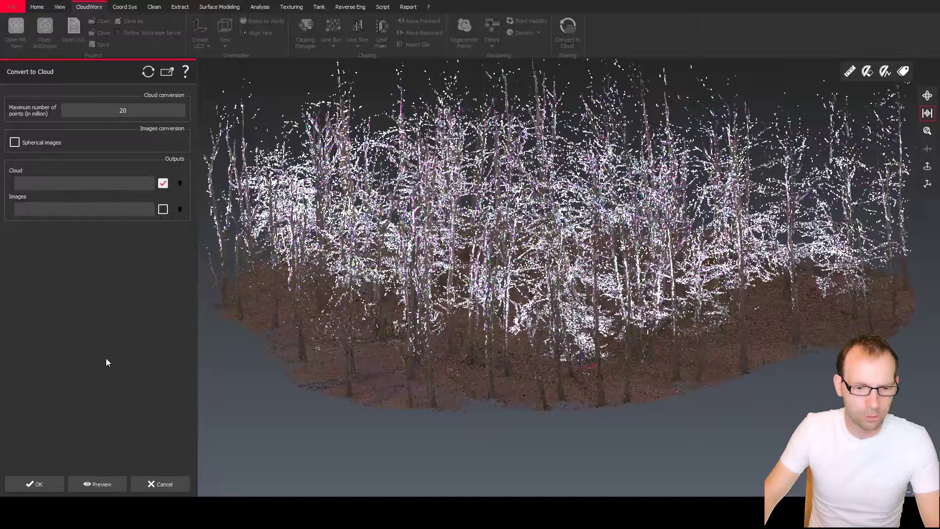
pyautogui.click(91, 484)
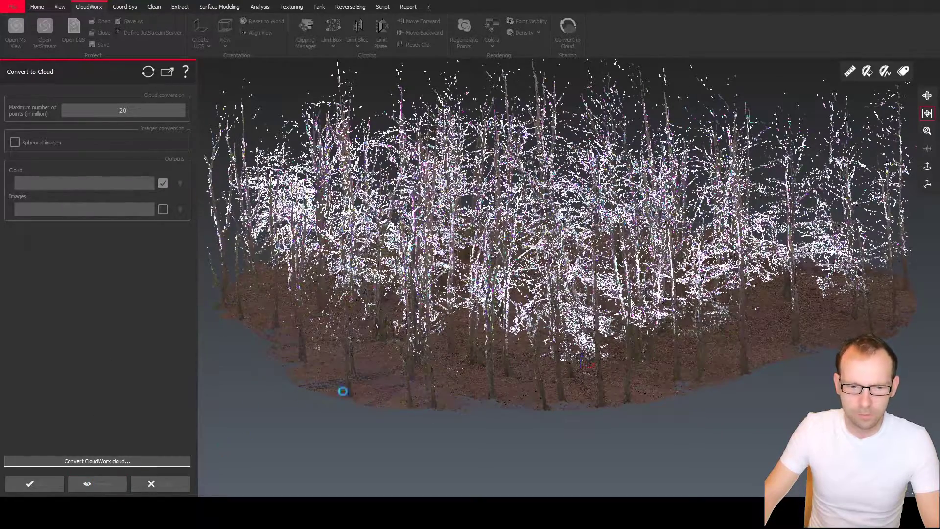
# Step: Examine the forest scan among the trunks and from outside, at several angles and distances, during the conversion
pyautogui.moveTo(427, 370); pyautogui.dragTo(476, 335, button='middle')
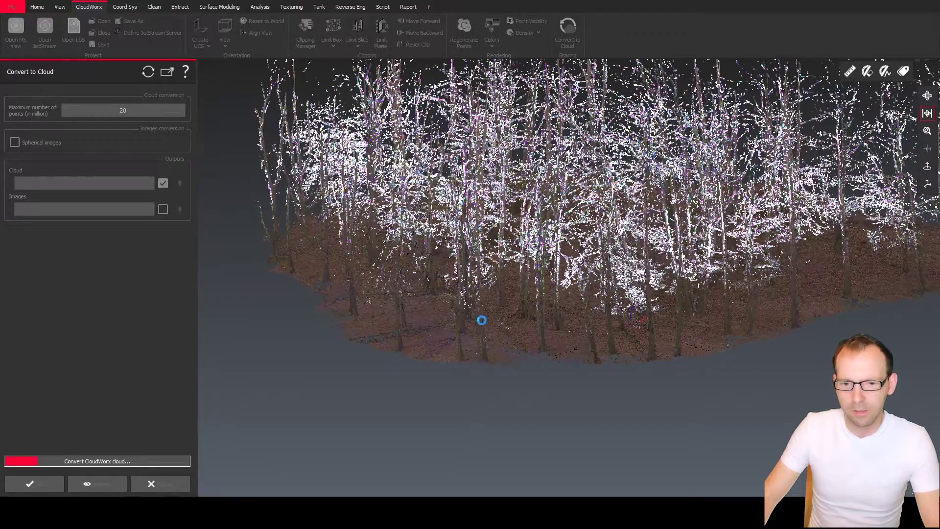
pyautogui.scroll(5, 485, 318)
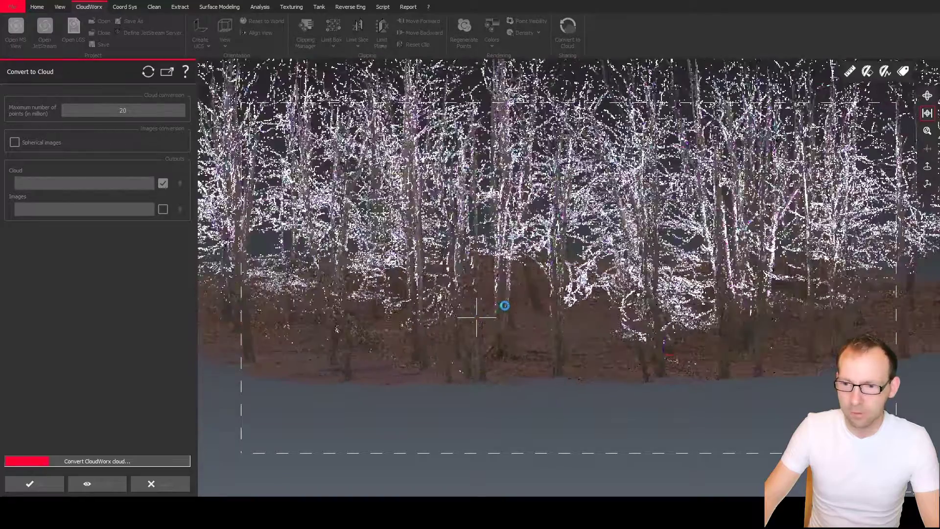
pyautogui.moveTo(505, 306); pyautogui.dragTo(521, 300)
pyautogui.click(927, 98)
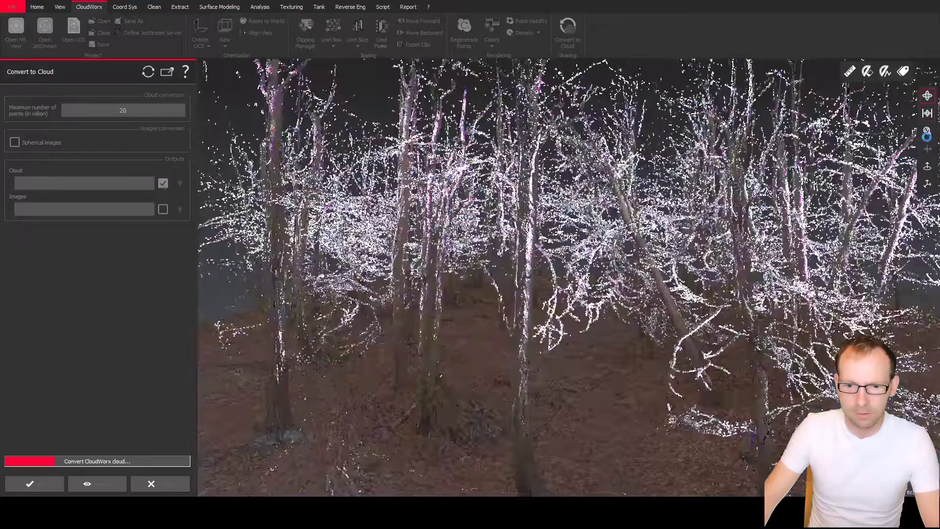
pyautogui.click(927, 167)
pyautogui.moveTo(506, 336); pyautogui.dragTo(521, 227)
pyautogui.moveTo(515, 276); pyautogui.dragTo(605, 276)
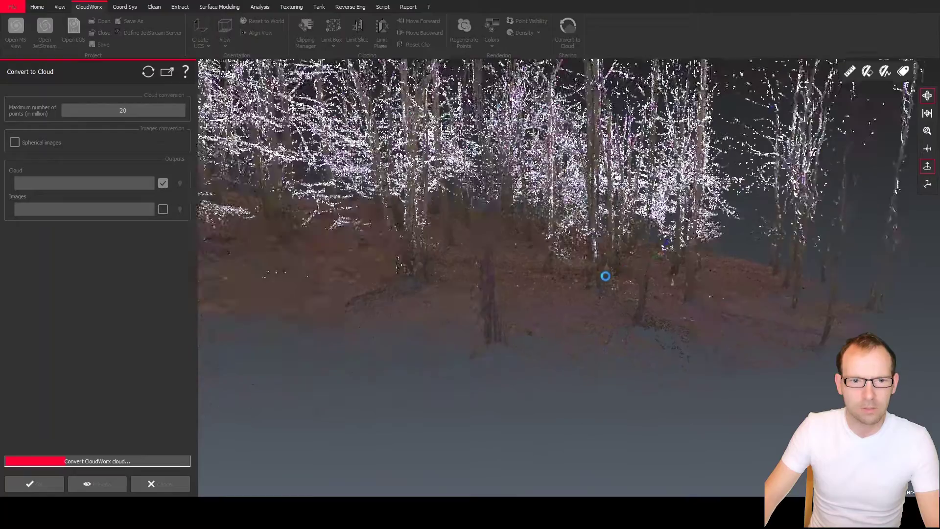
pyautogui.moveTo(509, 226); pyautogui.dragTo(476, 211)
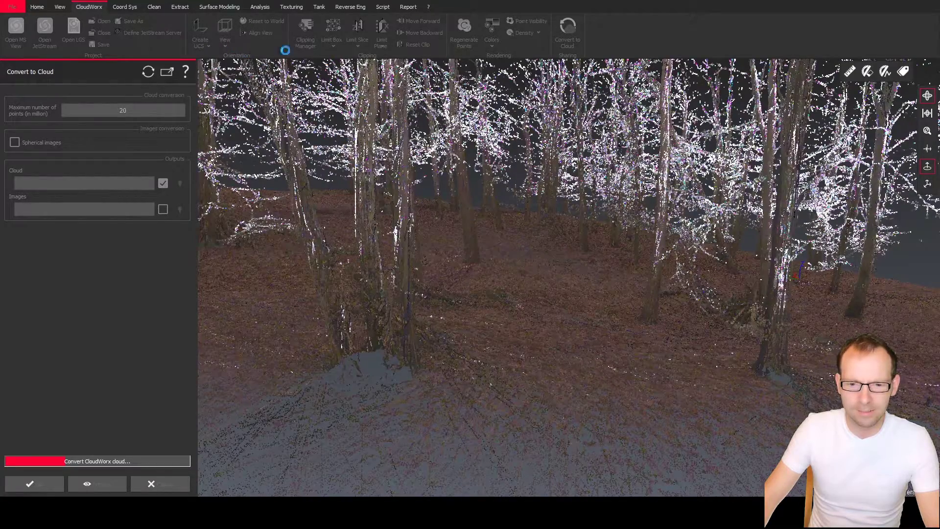
pyautogui.moveTo(442, 279)
pyautogui.mouseDown()
pyautogui.moveTo(470, 278)
pyautogui.moveTo(456, 286)
pyautogui.mouseUp()
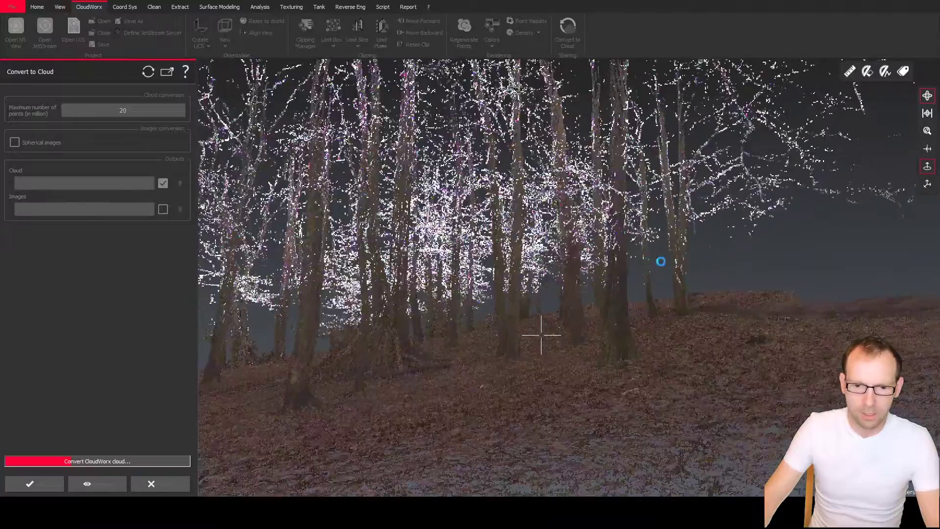
pyautogui.moveTo(732, 262); pyautogui.dragTo(793, 269)
pyautogui.scroll(-2, 600, 294)
pyautogui.scroll(3, 600, 293)
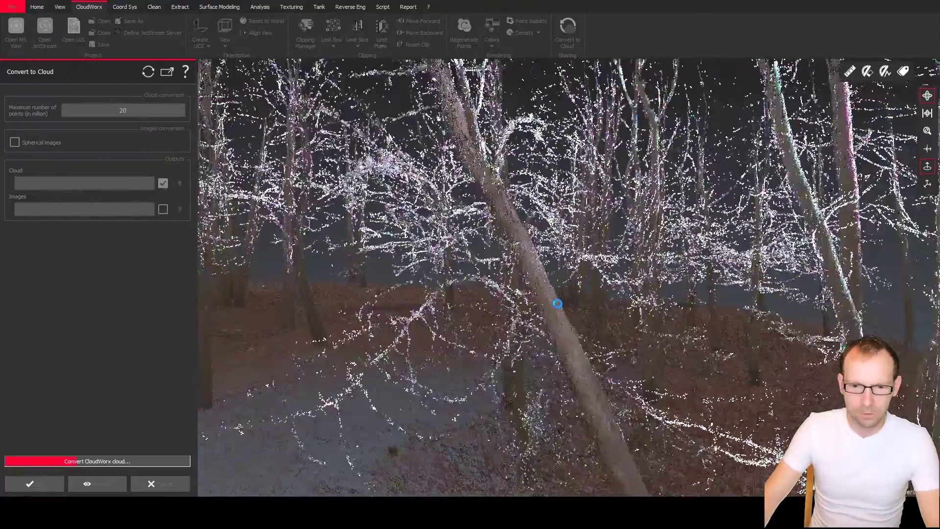
pyautogui.scroll(-8, 520, 308)
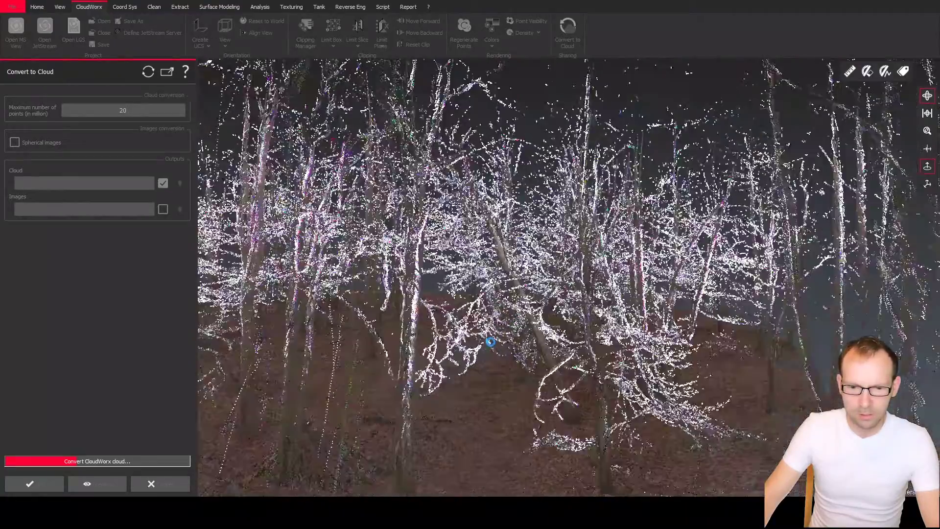
pyautogui.scroll(-8, 497, 272)
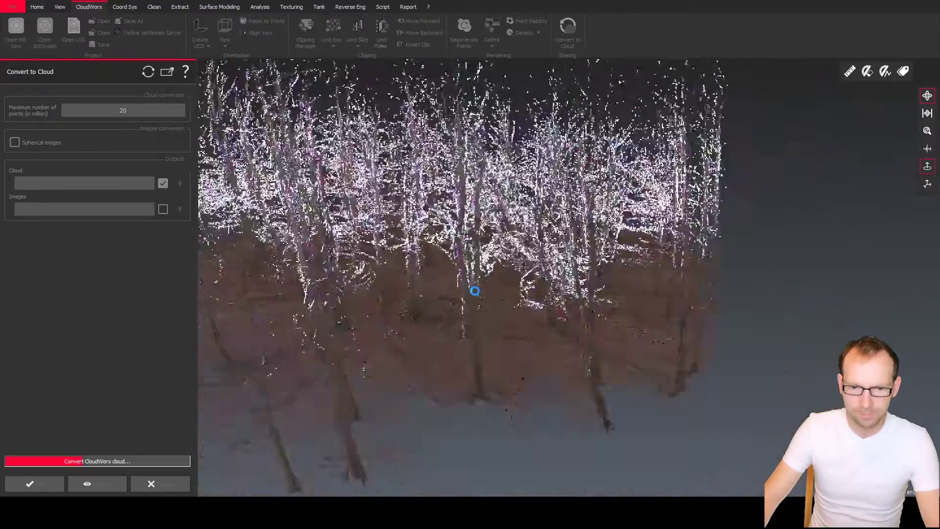
pyautogui.scroll(5, 512, 284)
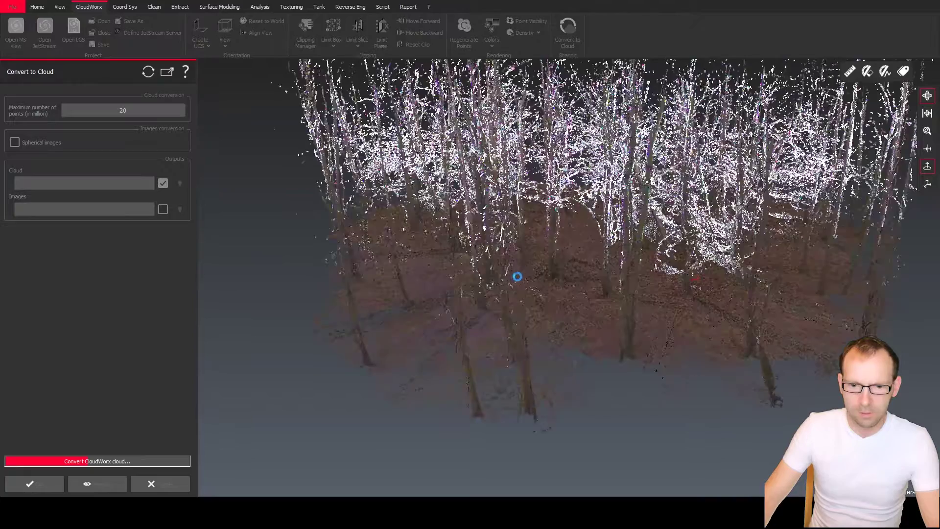
pyautogui.moveTo(514, 282); pyautogui.dragTo(564, 270)
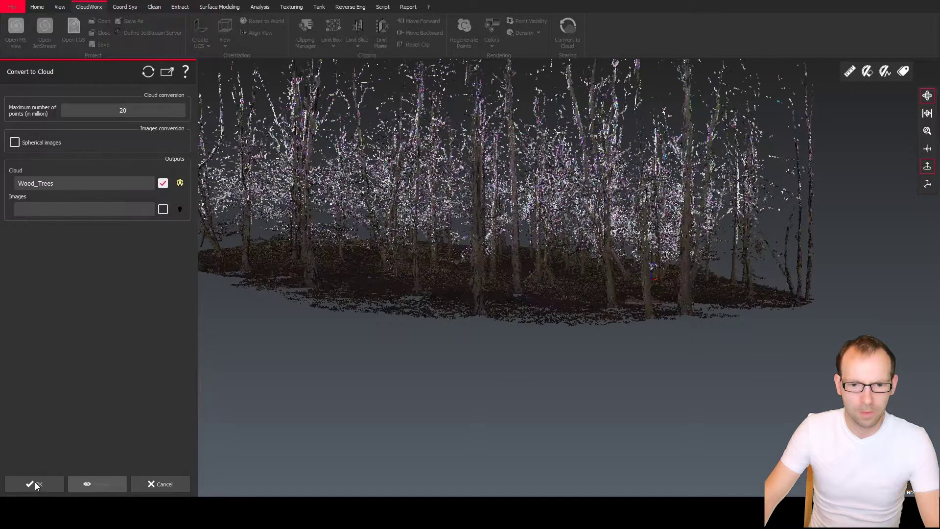
# Step: Accept the conversion to the Wood_Trees cloud and inspect the converted cloud from several sides
pyautogui.click(34, 482)
pyautogui.moveTo(448, 267); pyautogui.dragTo(479, 311)
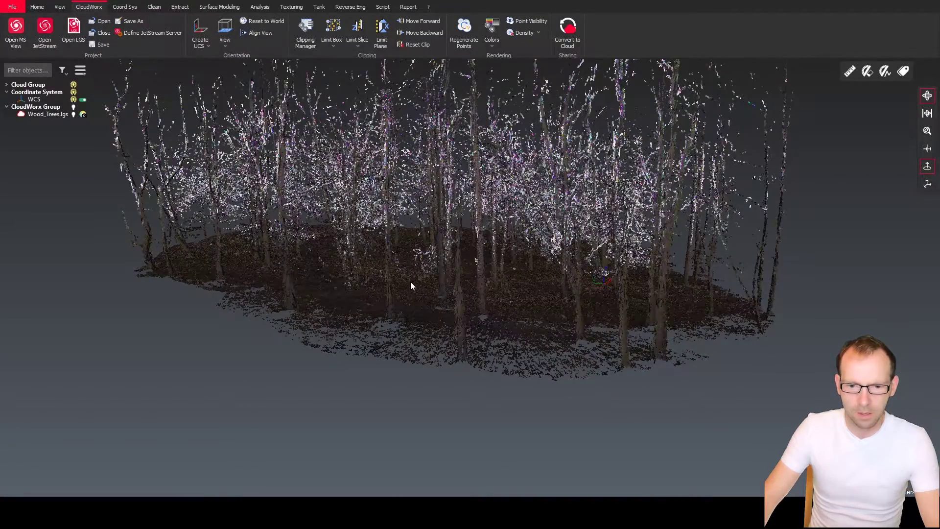
pyautogui.moveTo(412, 284); pyautogui.dragTo(451, 305)
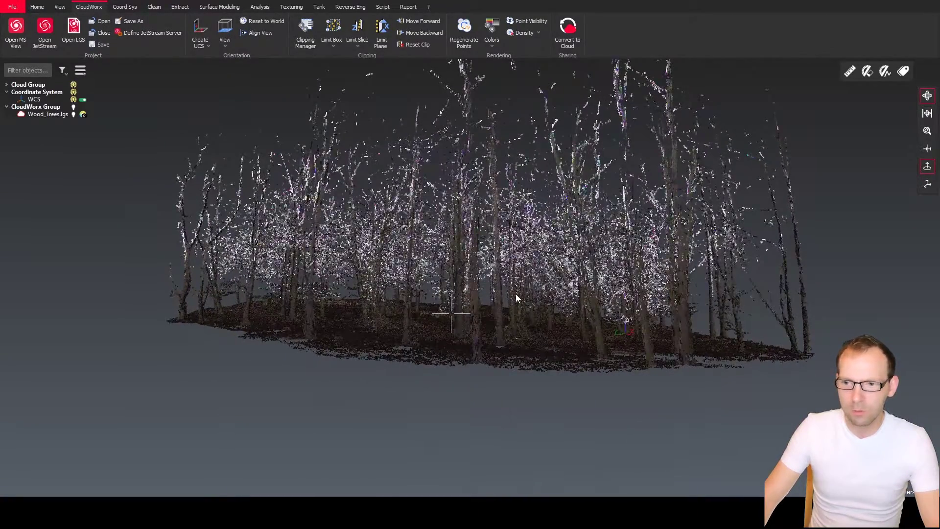
pyautogui.moveTo(501, 310); pyautogui.dragTo(445, 337)
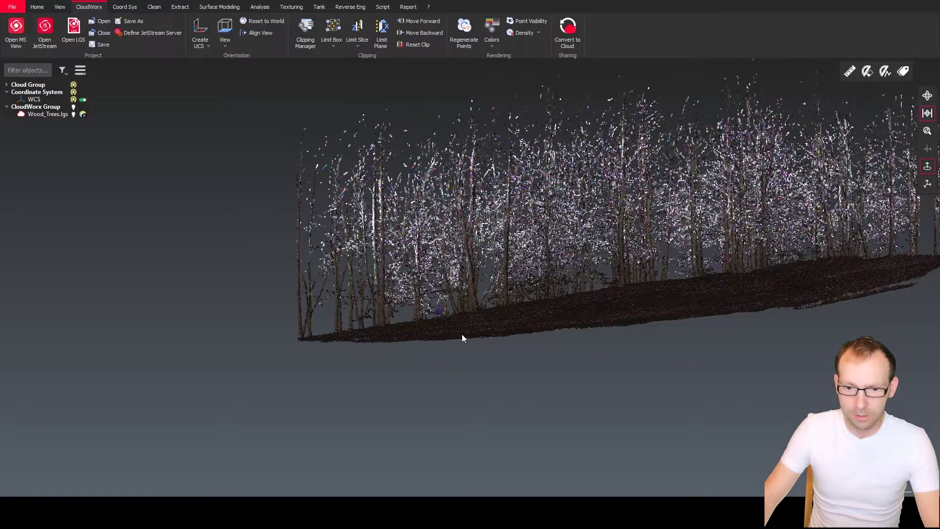
pyautogui.moveTo(524, 328); pyautogui.dragTo(607, 336)
pyautogui.moveTo(514, 331); pyautogui.dragTo(466, 325)
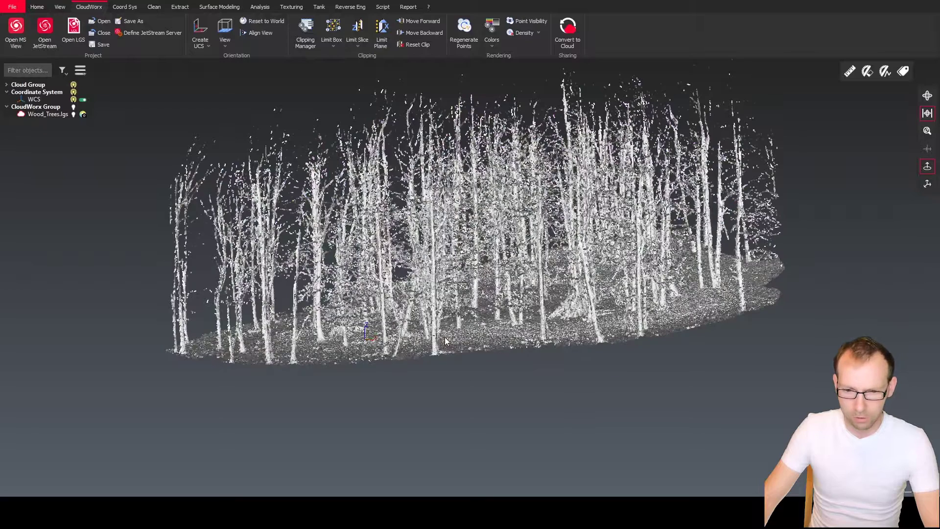
# Step: Create a DTM ground mesh from the Wood_Trees cloud with the Fast extraction strategy, a 2 m grid and measured points
pyautogui.moveTo(444, 338)
pyautogui.mouseDown()
pyautogui.moveTo(422, 327)
pyautogui.moveTo(454, 340)
pyautogui.mouseUp()
pyautogui.click(219, 7)
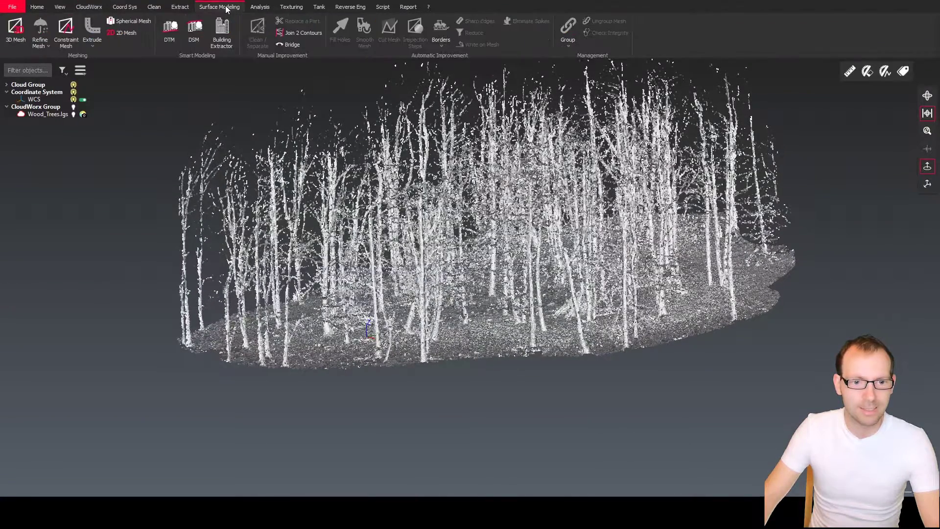
pyautogui.click(156, 49)
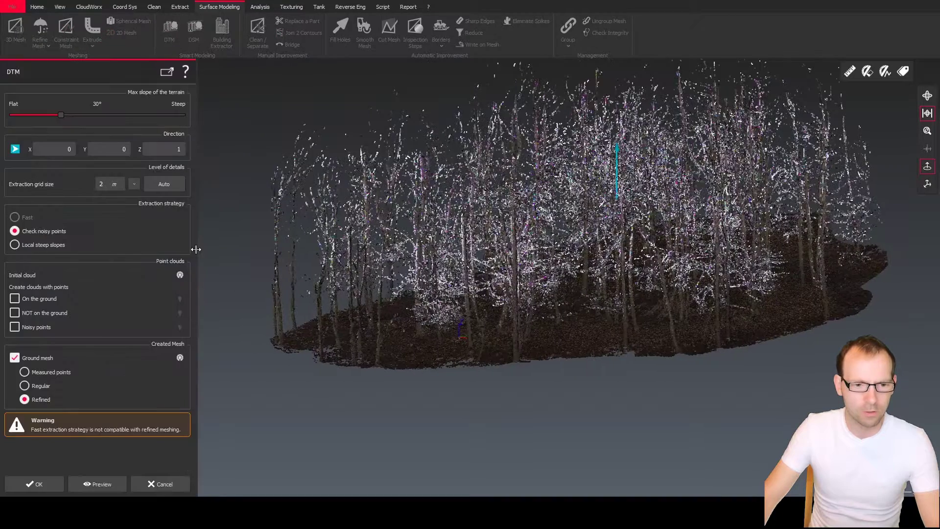
pyautogui.click(39, 372)
pyautogui.click(29, 218)
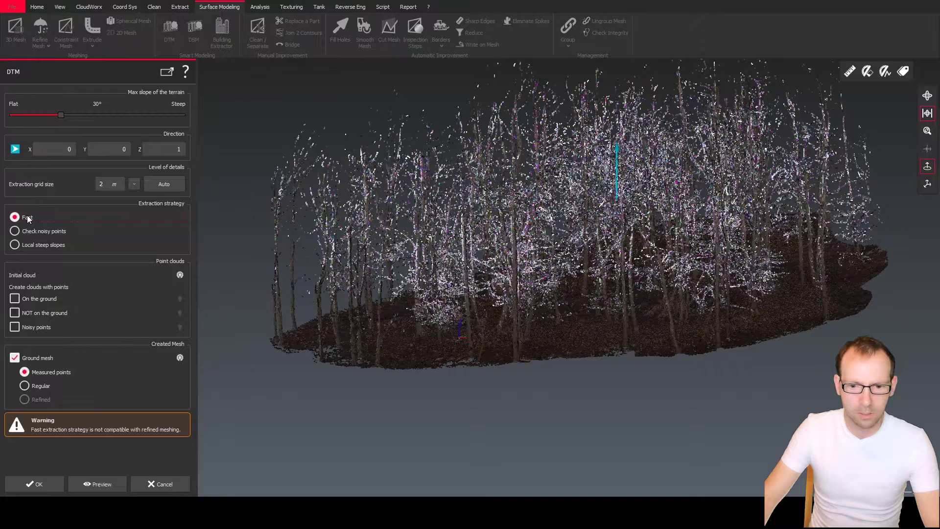
pyautogui.click(102, 485)
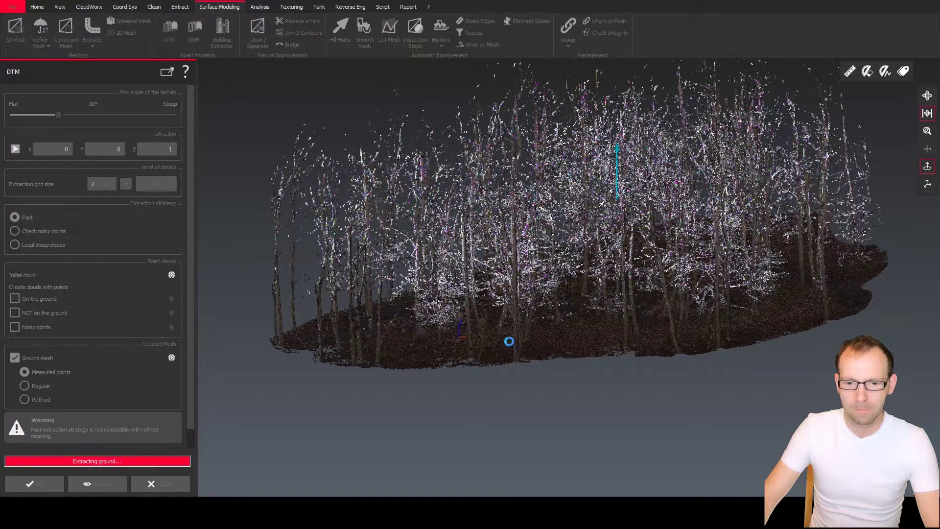
pyautogui.moveTo(525, 338); pyautogui.dragTo(466, 311, button='middle')
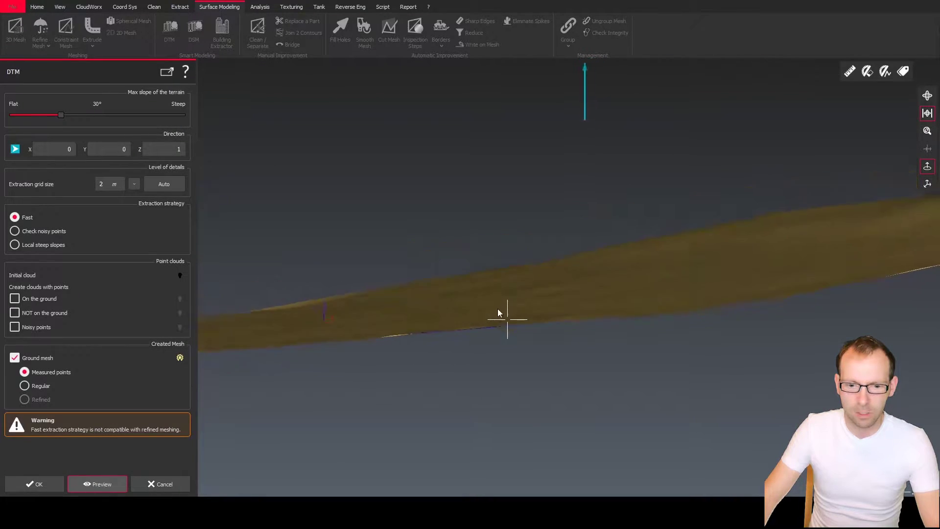
pyautogui.moveTo(498, 309)
pyautogui.mouseDown()
pyautogui.moveTo(481, 307)
pyautogui.moveTo(585, 319)
pyautogui.moveTo(578, 325)
pyautogui.mouseUp()
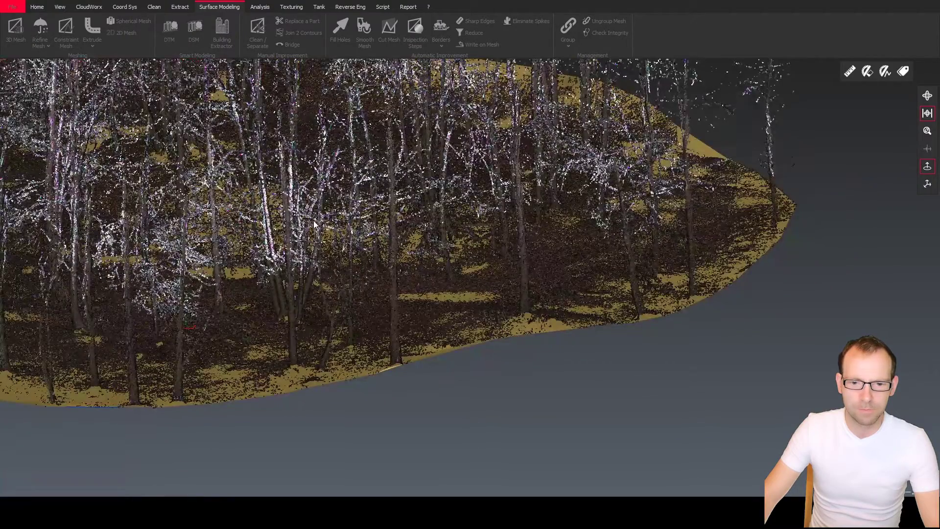
pyautogui.moveTo(235, 238); pyautogui.dragTo(504, 254, button='middle')
pyautogui.scroll(-4, 527, 275)
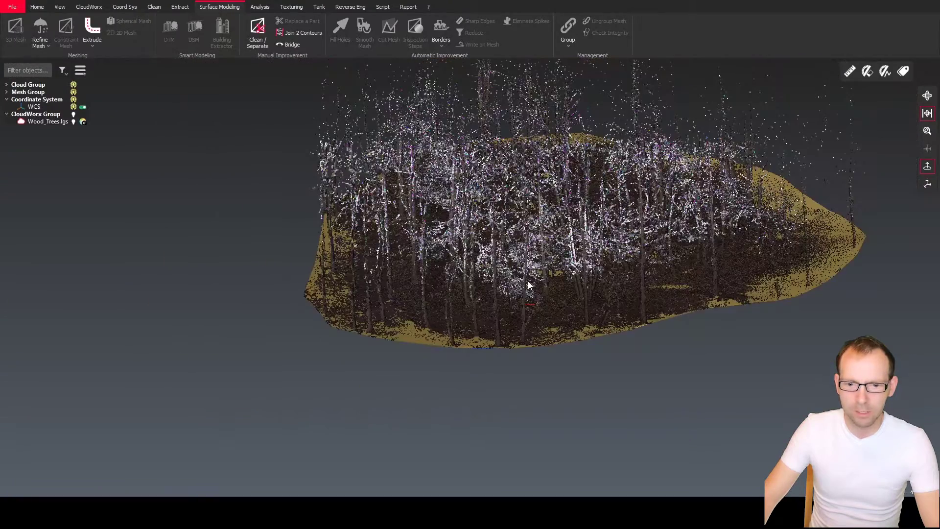
# Step: Translate the ground mesh upward by 1.5 m along the Z axis without creating copies
pyautogui.moveTo(527, 279); pyautogui.dragTo(434, 319)
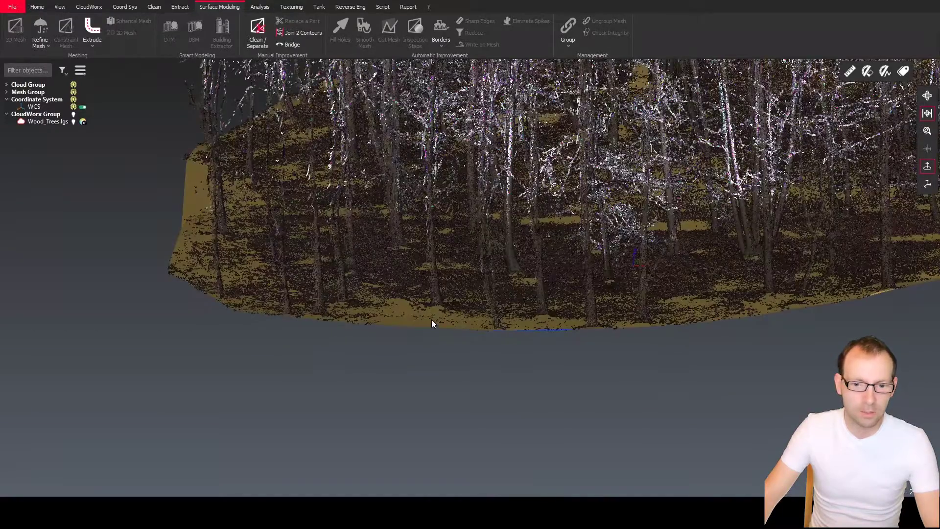
pyautogui.click(402, 323)
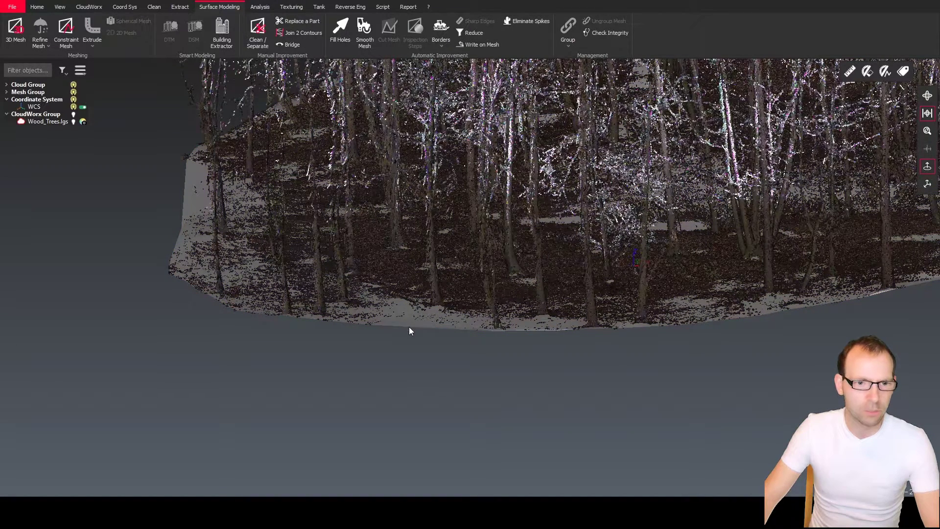
pyautogui.click(120, 7)
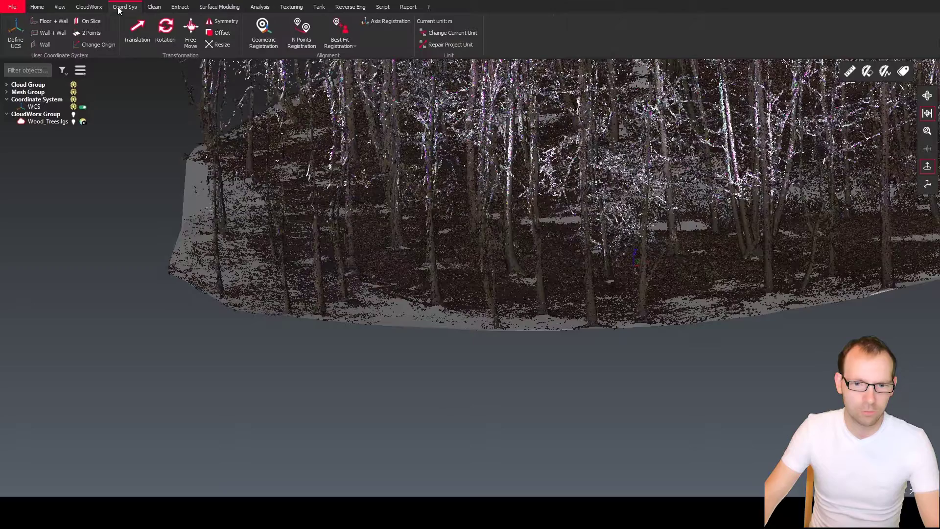
pyautogui.click(136, 43)
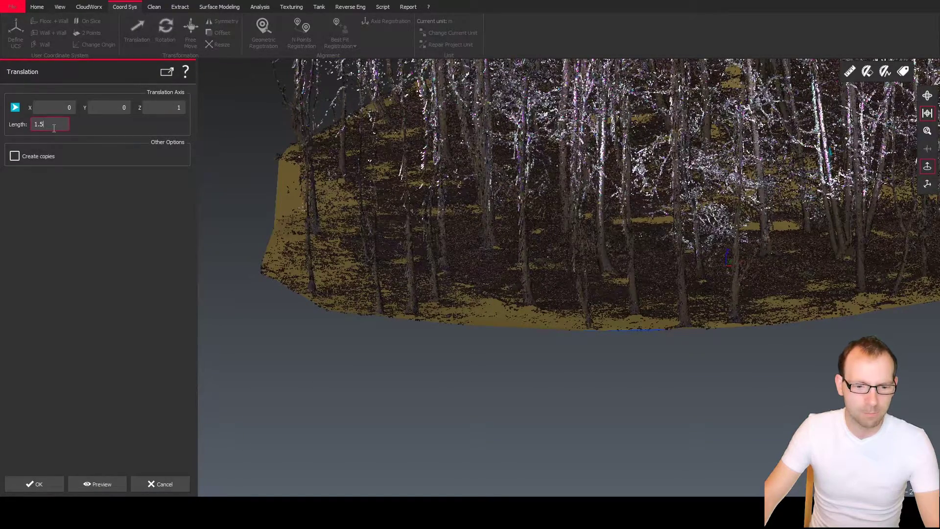
pyautogui.click(102, 484)
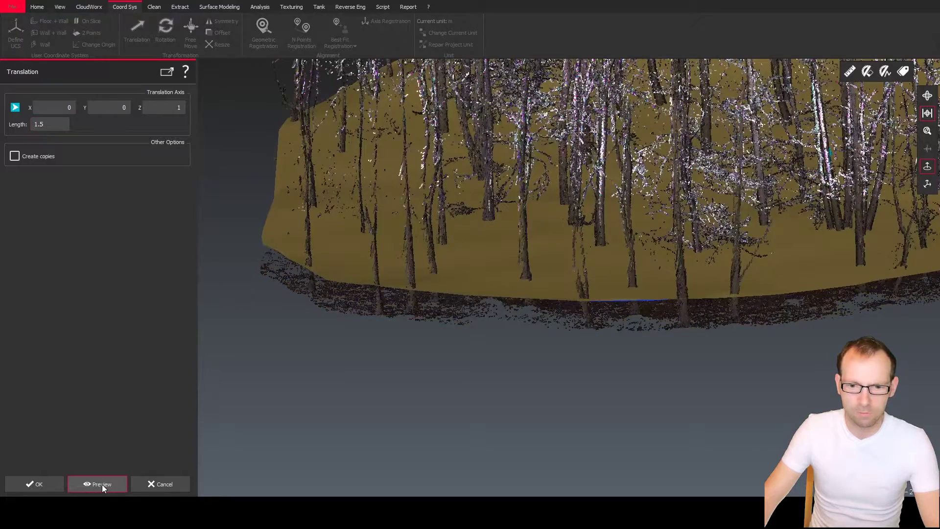
pyautogui.moveTo(429, 268); pyautogui.dragTo(463, 280)
pyautogui.click(49, 483)
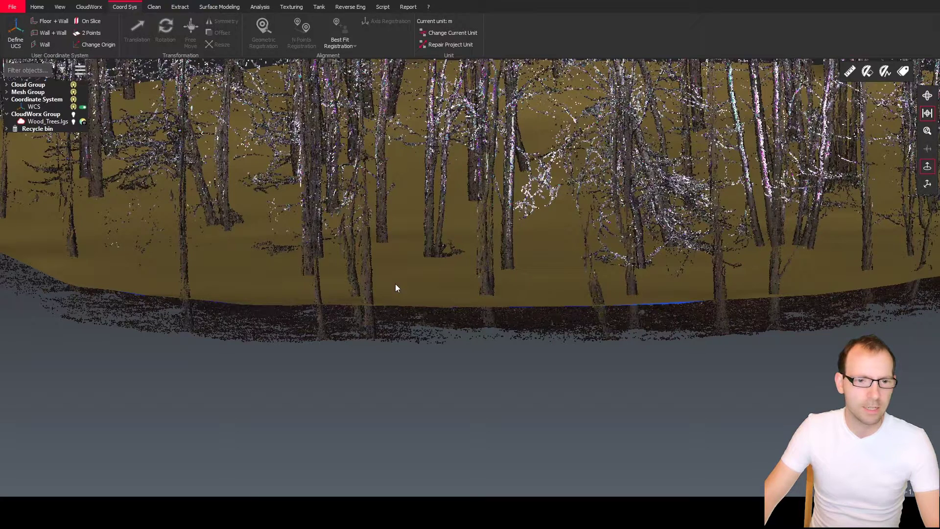
# Step: Preview separating the Wood_Trees cloud according to distance from the DTM Wood_Trees mesh with a 0.05 m threshold
pyautogui.click(154, 8)
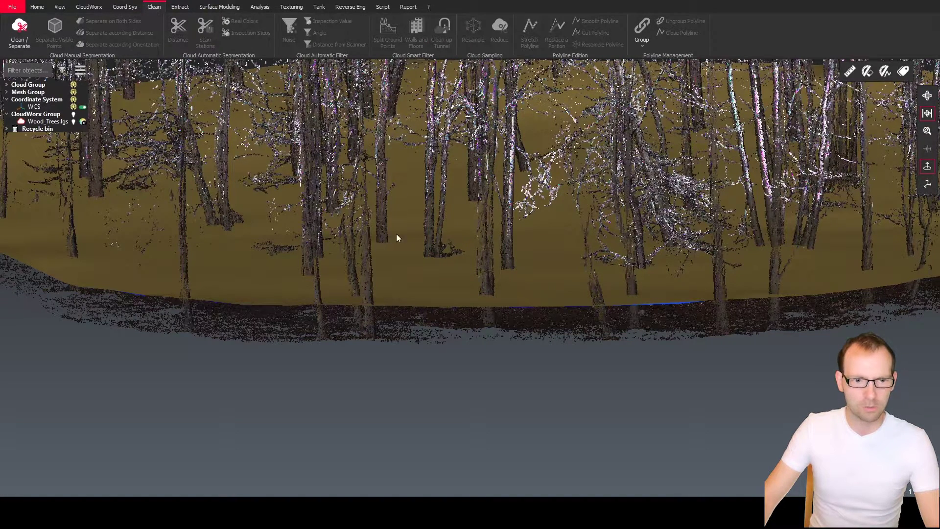
pyautogui.click(429, 223)
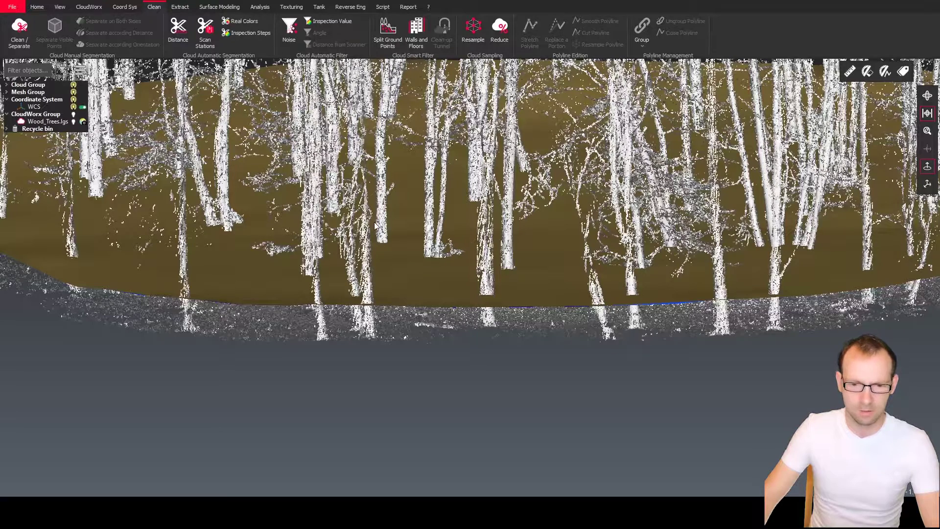
pyautogui.hotkey('ctrl', 'a')
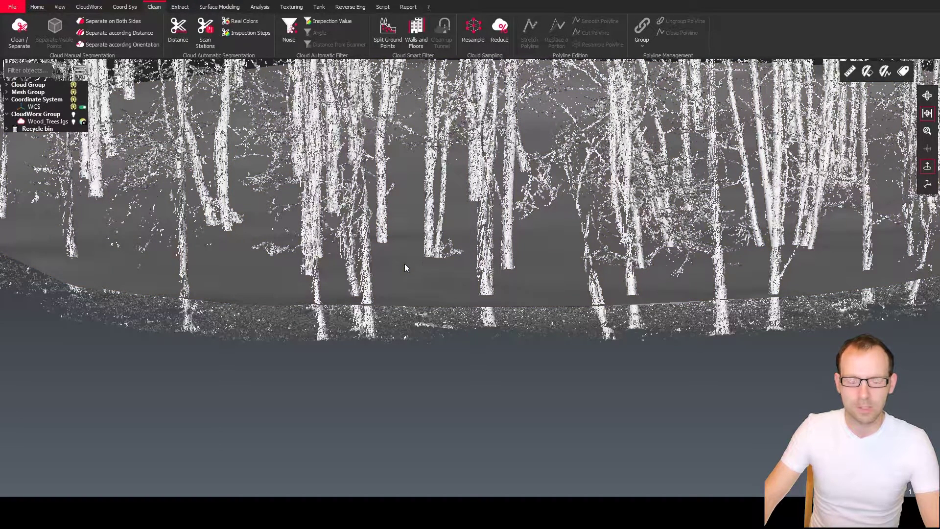
pyautogui.click(122, 35)
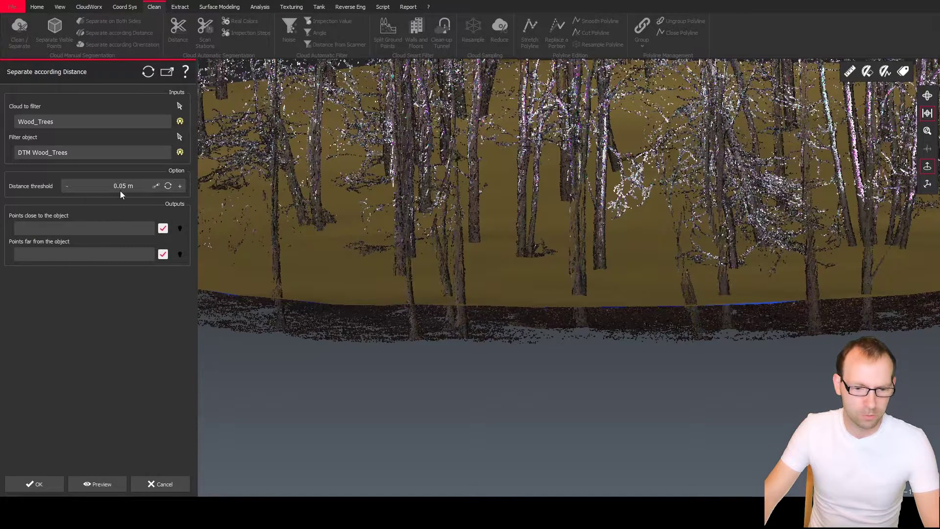
pyautogui.click(101, 484)
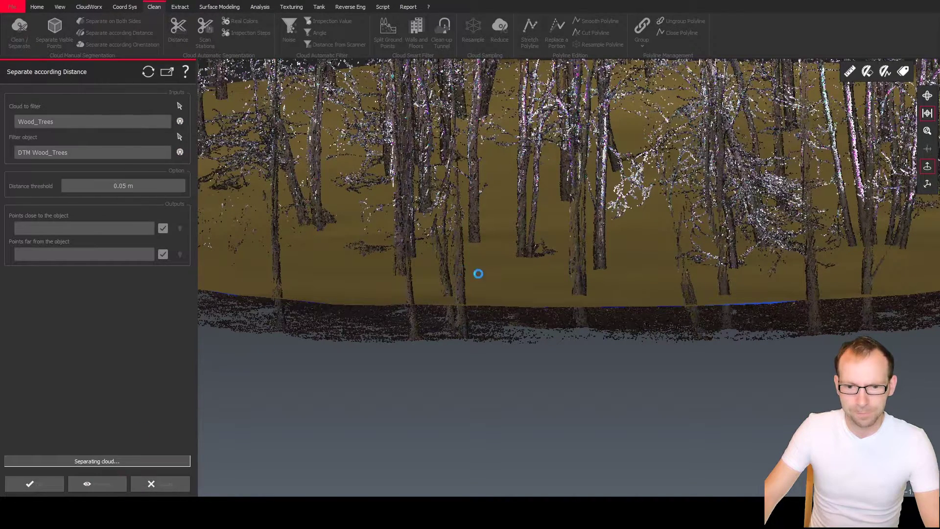
pyautogui.scroll(-4, 480, 272)
pyautogui.moveTo(482, 271); pyautogui.dragTo(476, 311, button='middle')
pyautogui.scroll(5, 477, 311)
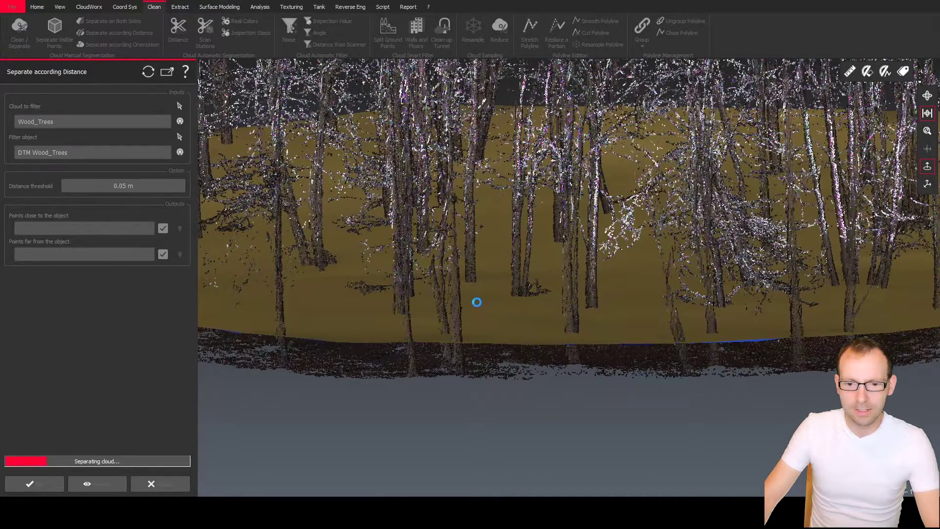
pyautogui.moveTo(475, 311); pyautogui.dragTo(459, 303)
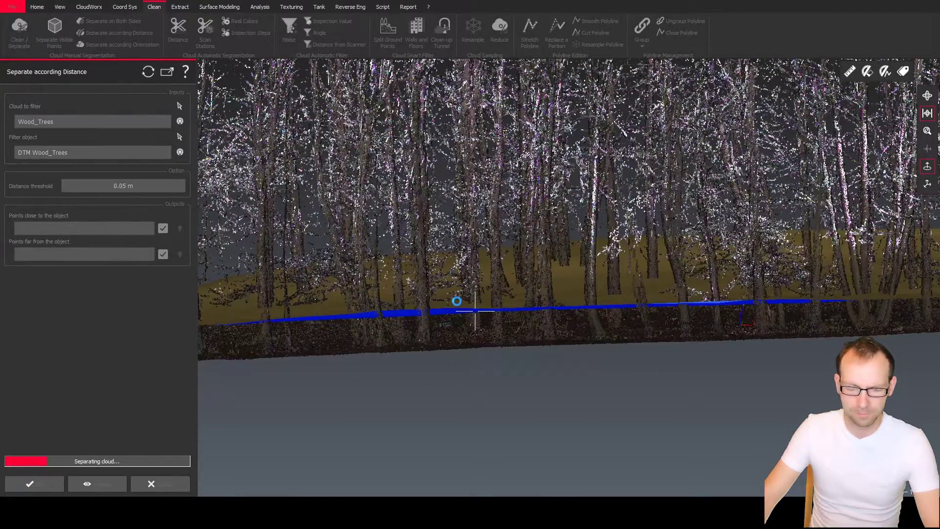
pyautogui.moveTo(403, 302); pyautogui.dragTo(457, 307)
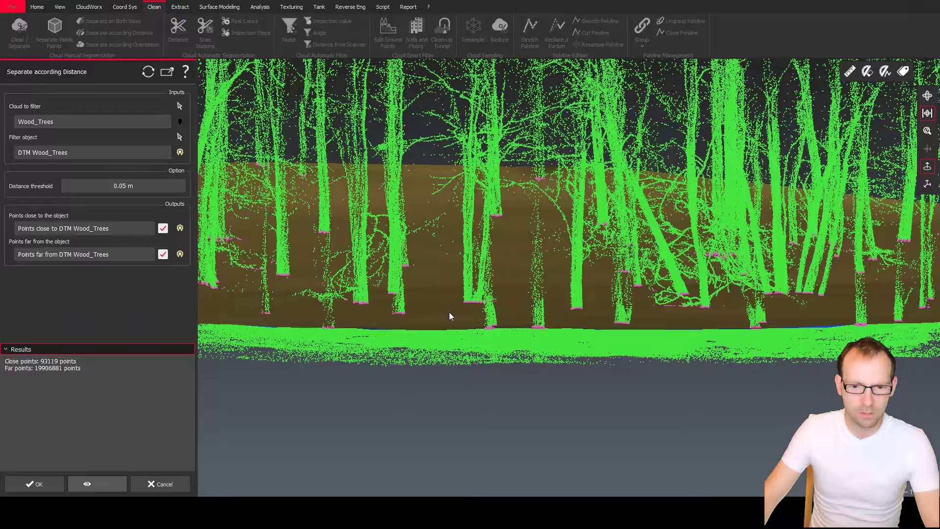
pyautogui.moveTo(406, 310); pyautogui.dragTo(410, 316)
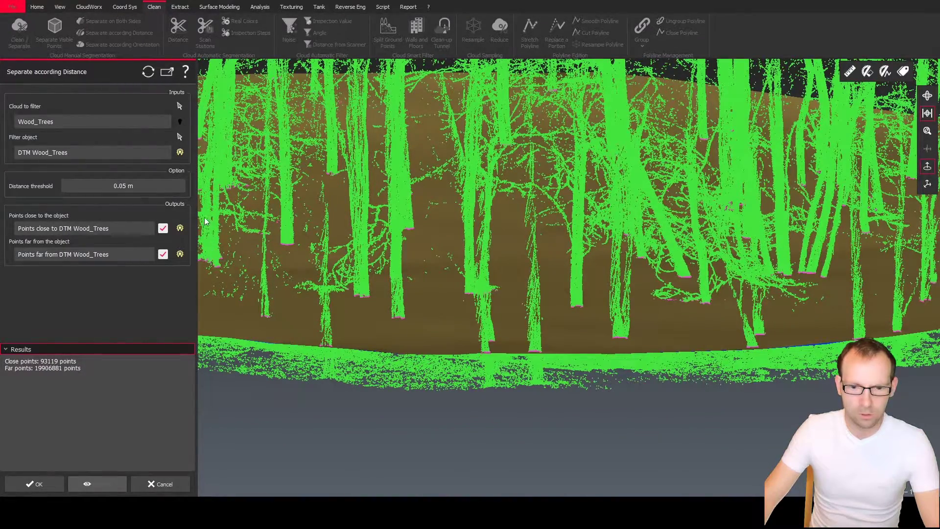
# Step: Hide the DTM mesh and the far points to check the trunk slices, and accept the separation with both outputs kept
pyautogui.click(180, 154)
pyautogui.moveTo(387, 303)
pyautogui.mouseDown(button='middle')
pyautogui.moveTo(359, 290)
pyautogui.moveTo(320, 292)
pyautogui.moveTo(401, 306)
pyautogui.mouseUp(button='middle')
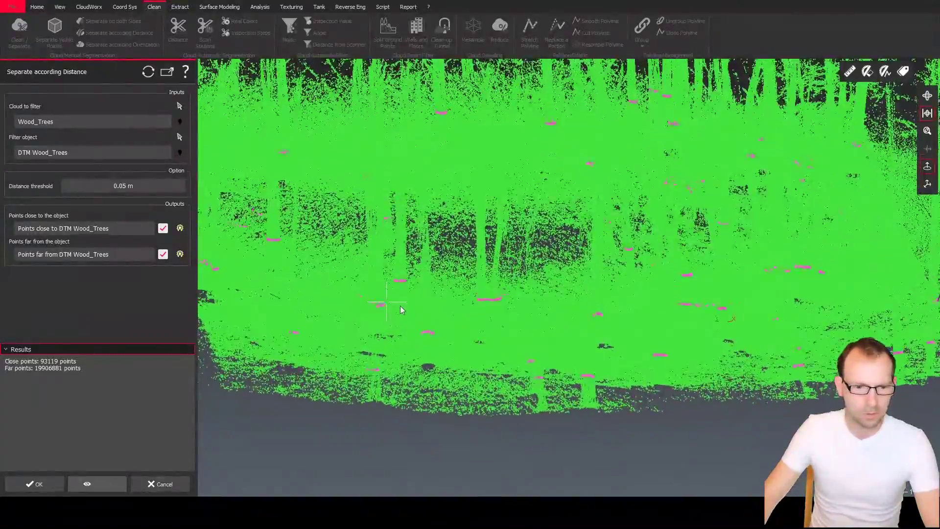
pyautogui.click(163, 255)
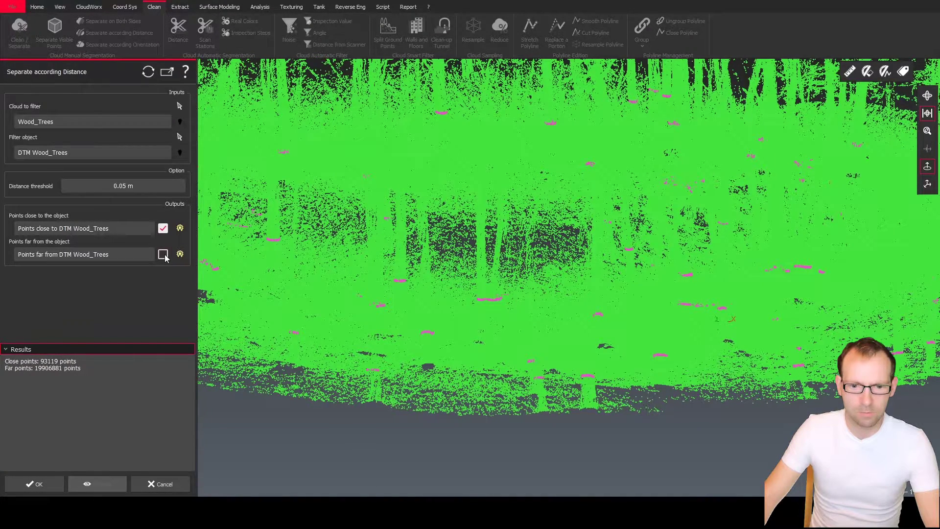
pyautogui.moveTo(372, 285); pyautogui.dragTo(313, 276, button='middle')
pyautogui.click(182, 254)
pyautogui.click(163, 254)
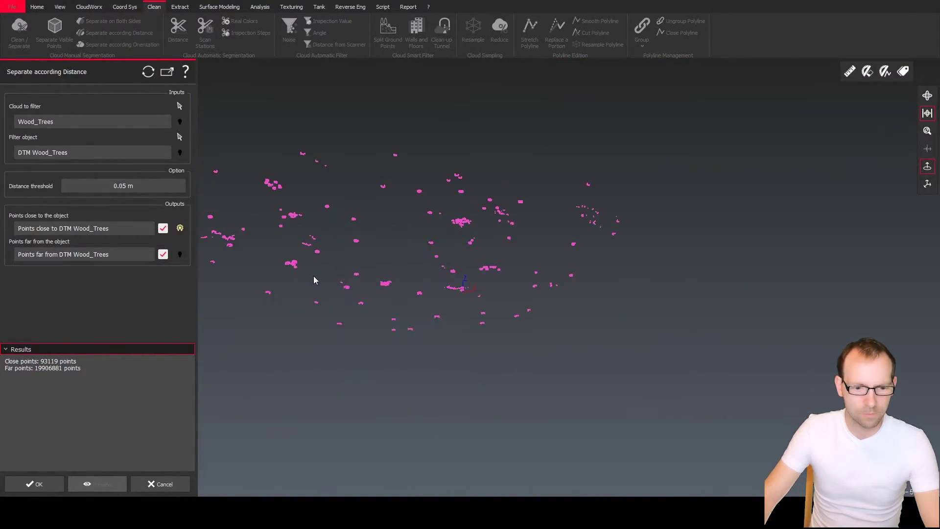
pyautogui.click(34, 484)
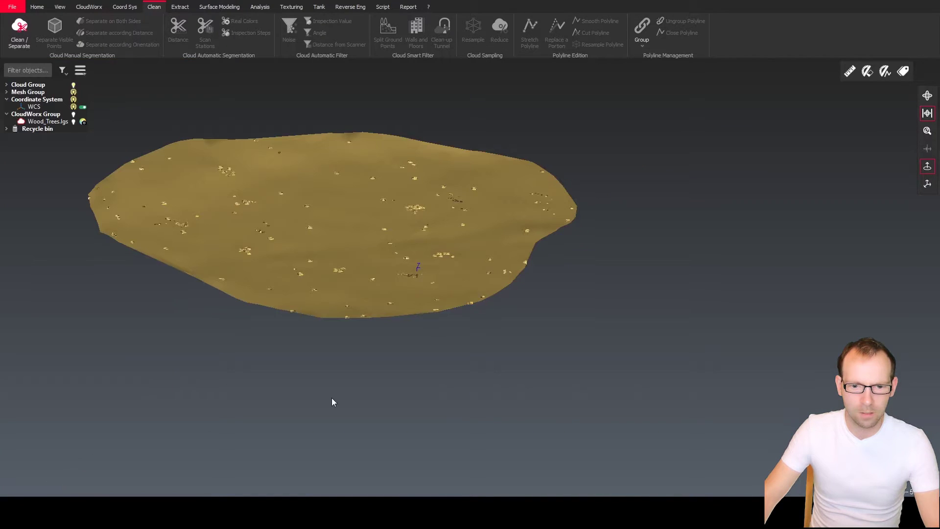
# Step: Hide the ground mesh and rename the cloud of points close to it as Trunks
pyautogui.moveTo(349, 228); pyautogui.dragTo(372, 298, button='middle')
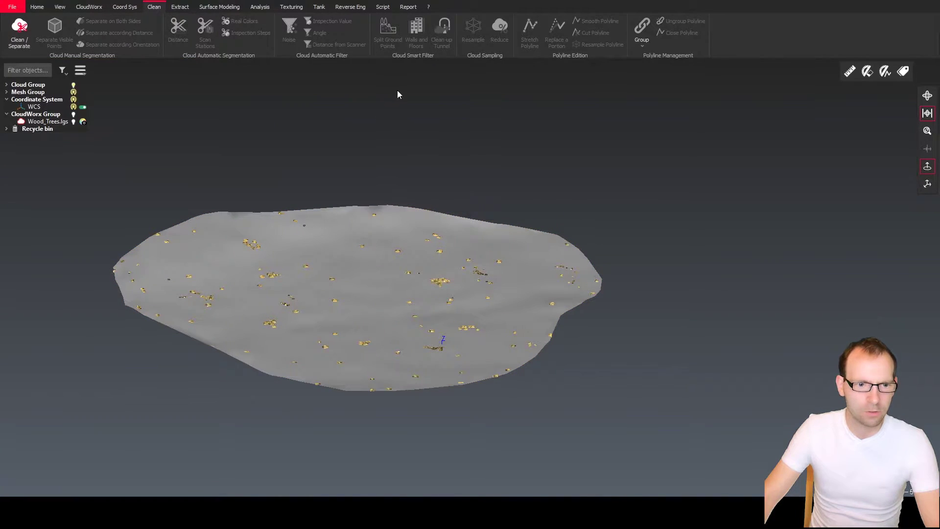
pyautogui.press('m')
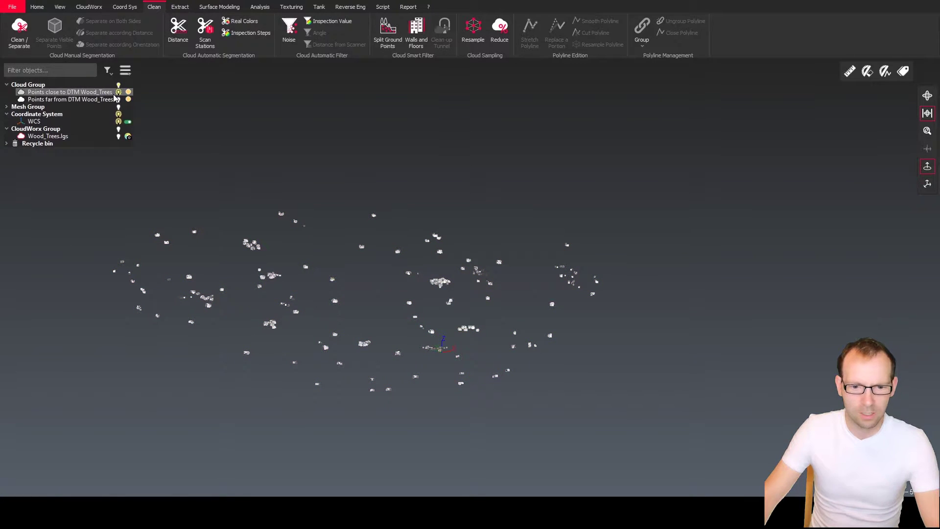
pyautogui.moveTo(289, 296); pyautogui.dragTo(300, 324, button='middle')
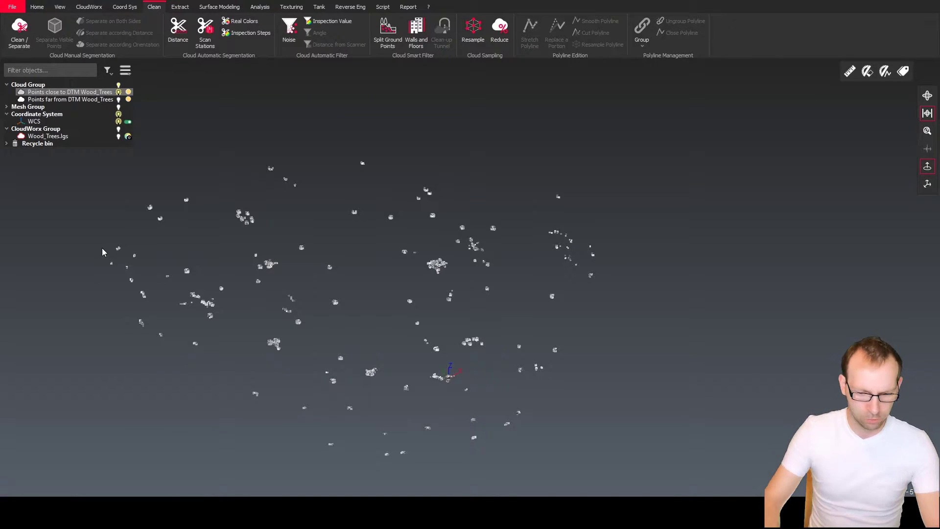
pyautogui.press('F2')
pyautogui.write('Trun')
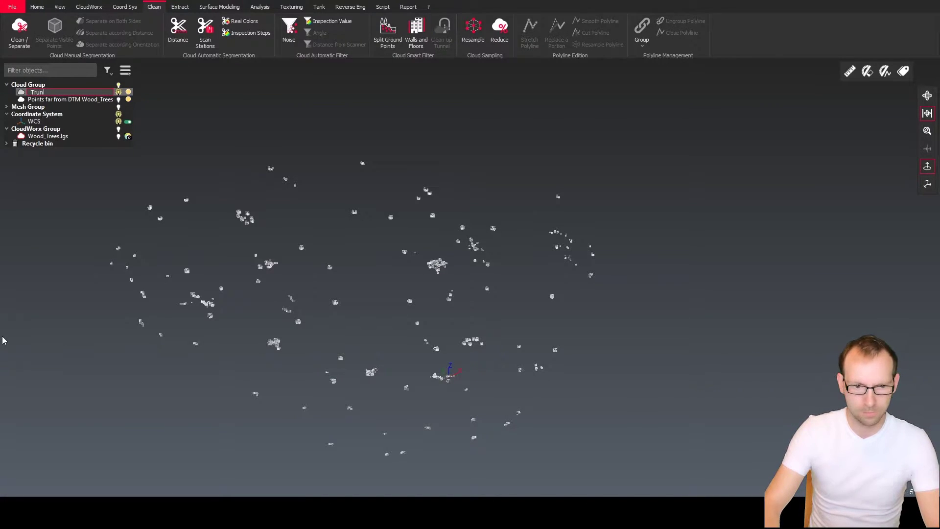
pyautogui.write('ks')
pyautogui.press('Return')
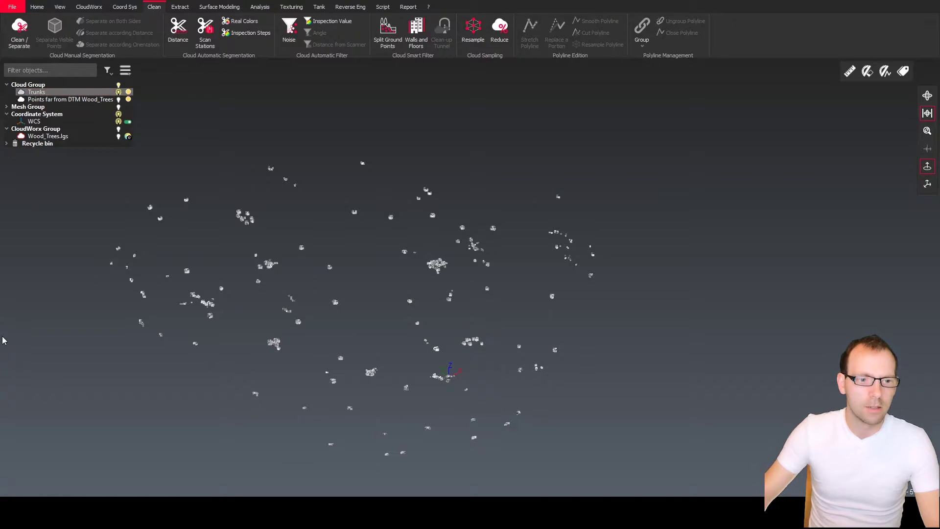
# Step: Create a folder named Trunks in the Cloud Group and move the Trunks cloud into it
pyautogui.click(47, 85)
pyautogui.hotkey('ctrl', 'shift', 'n')
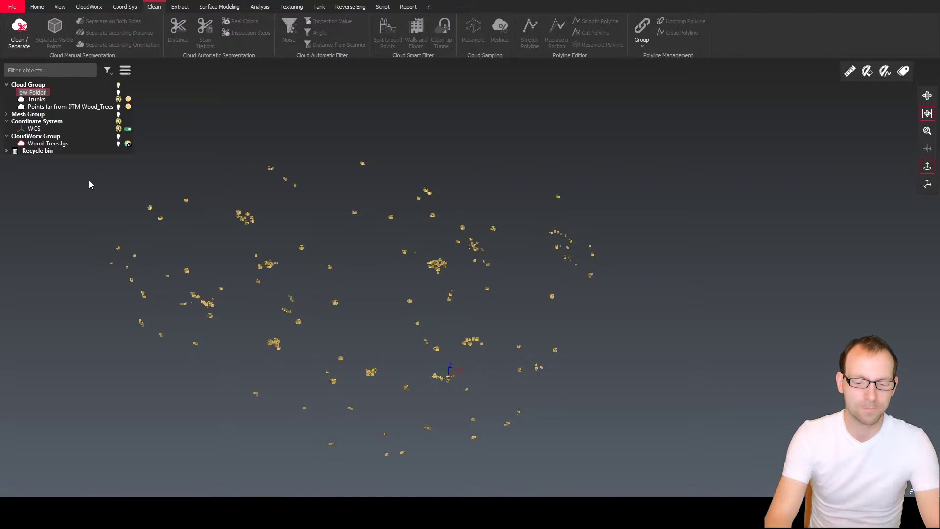
pyautogui.write('Trunks')
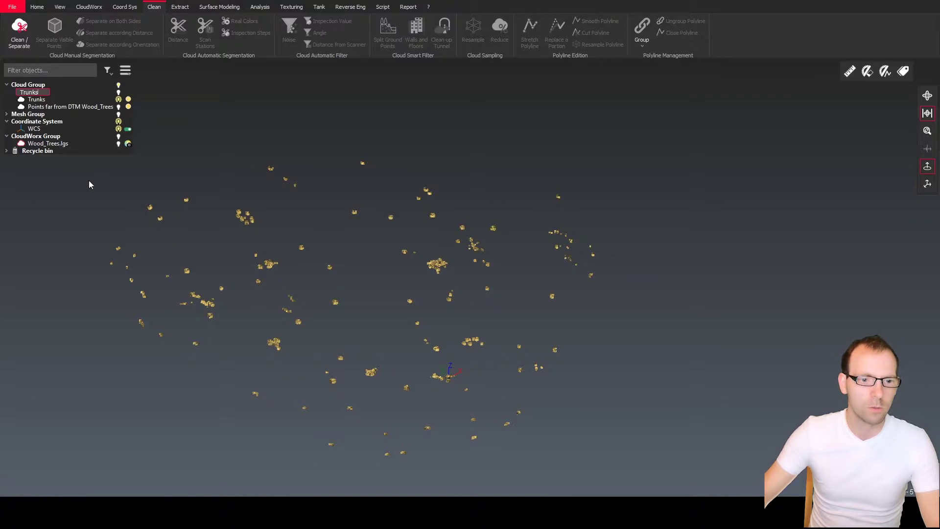
pyautogui.press('Return')
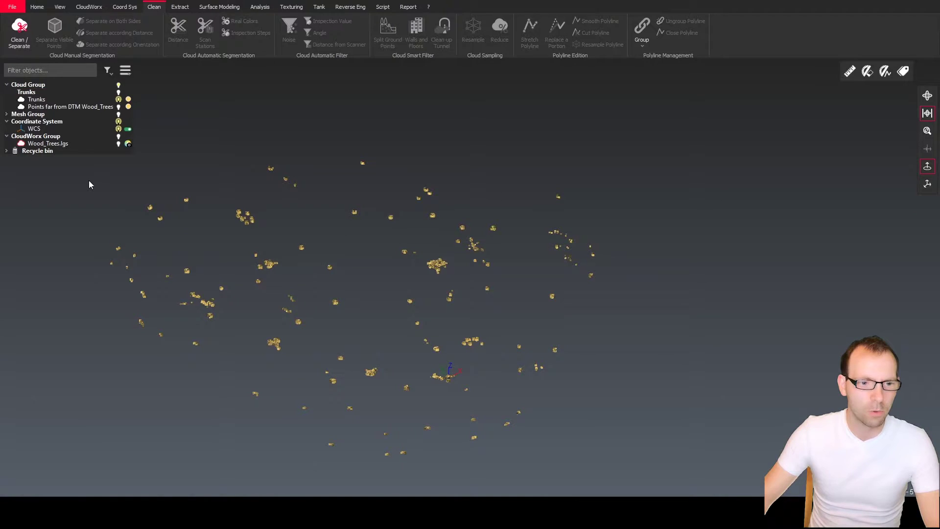
pyautogui.click(54, 100)
pyautogui.moveTo(54, 100); pyautogui.dragTo(56, 93)
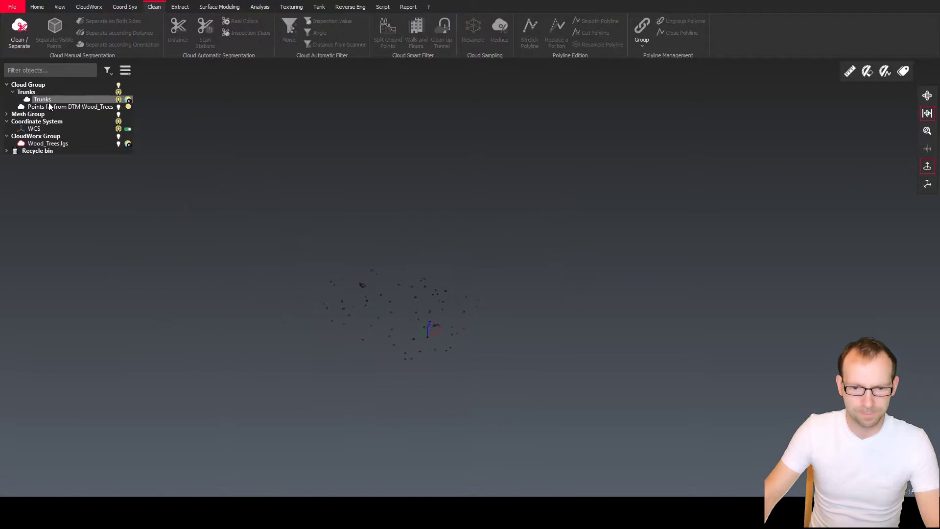
# Step: Preview splitting the Trunks cloud by distance with 0.25 m between clouds, deleting pieces with fewer than 100 points
pyautogui.scroll(3, 377, 318)
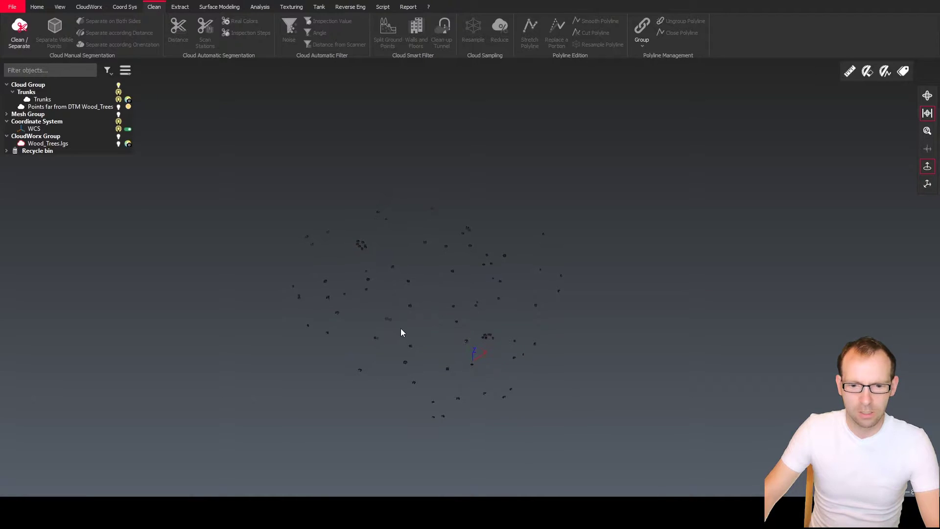
pyautogui.moveTo(363, 296); pyautogui.dragTo(363, 296)
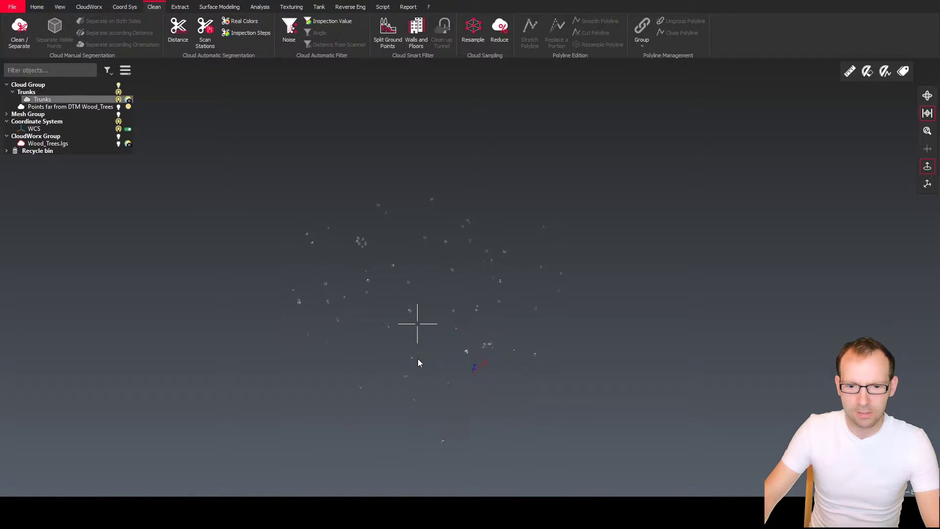
pyautogui.moveTo(415, 331); pyautogui.dragTo(492, 324)
pyautogui.scroll(5, 395, 313)
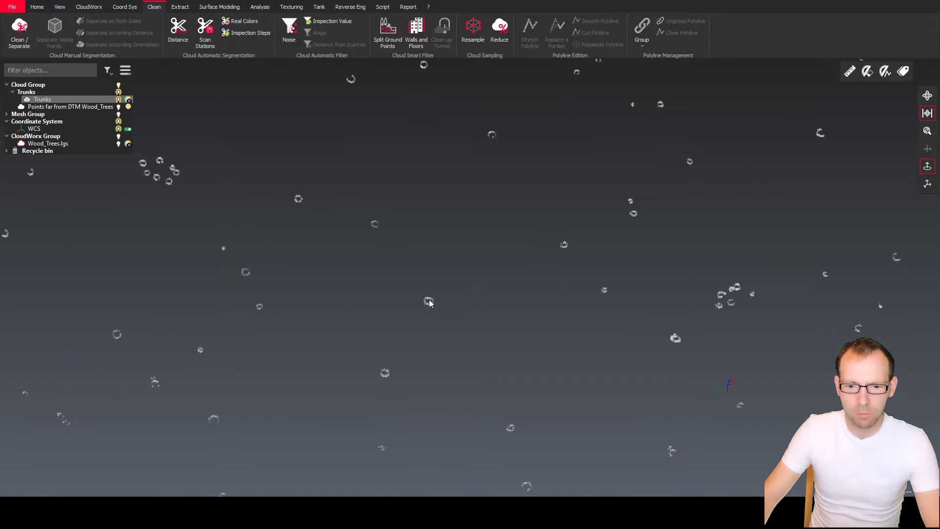
pyautogui.moveTo(429, 310)
pyautogui.mouseDown()
pyautogui.moveTo(429, 322)
pyautogui.moveTo(436, 293)
pyautogui.mouseUp()
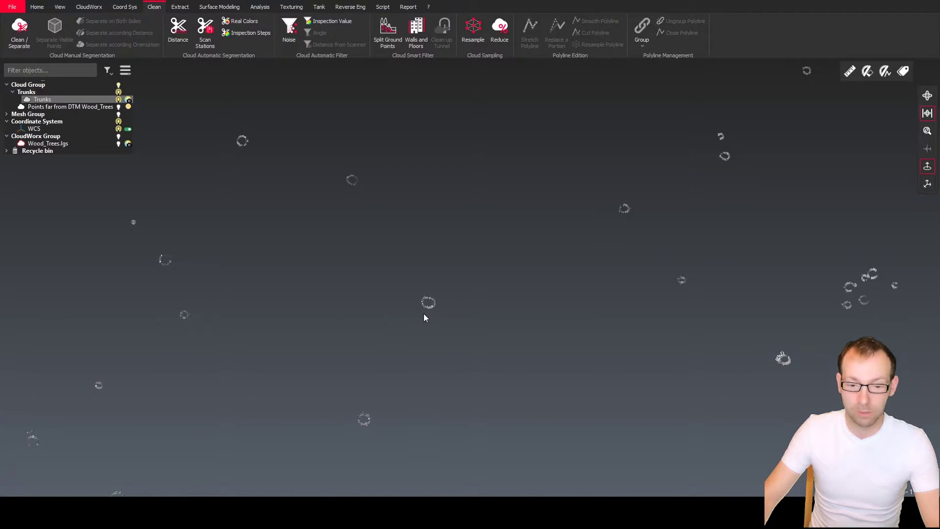
pyautogui.scroll(-5, 423, 316)
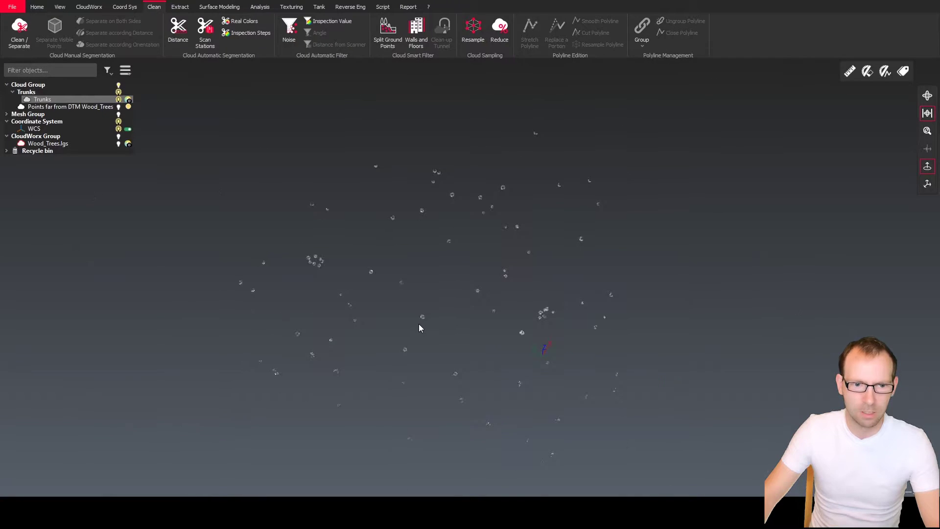
pyautogui.click(178, 33)
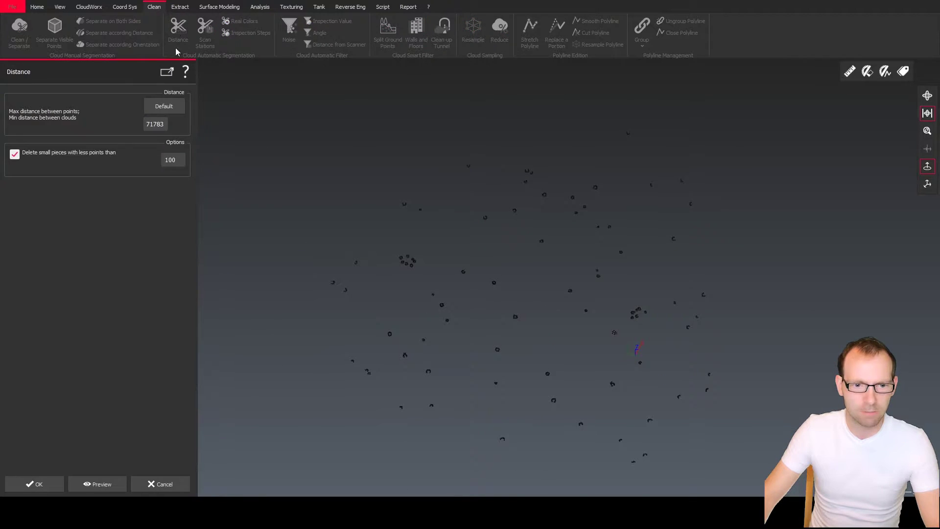
pyautogui.moveTo(166, 125); pyautogui.dragTo(118, 127)
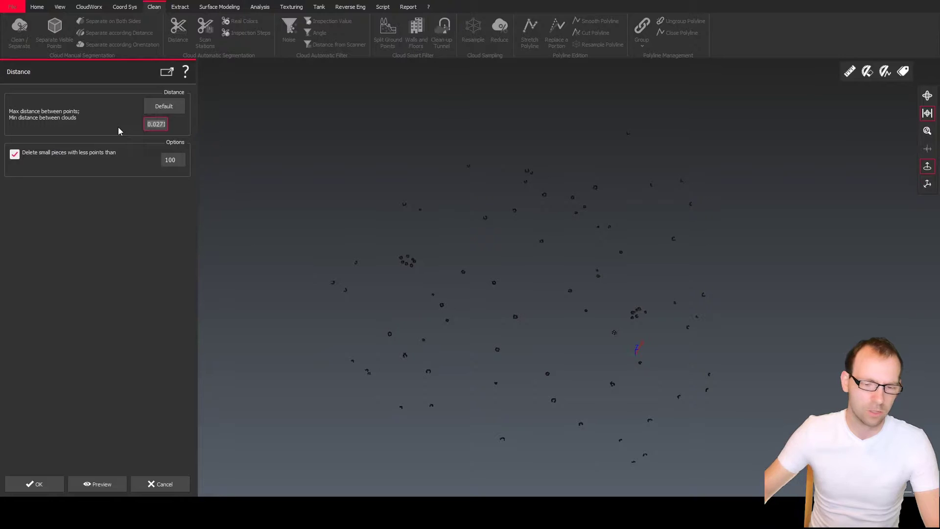
pyautogui.write('0.25')
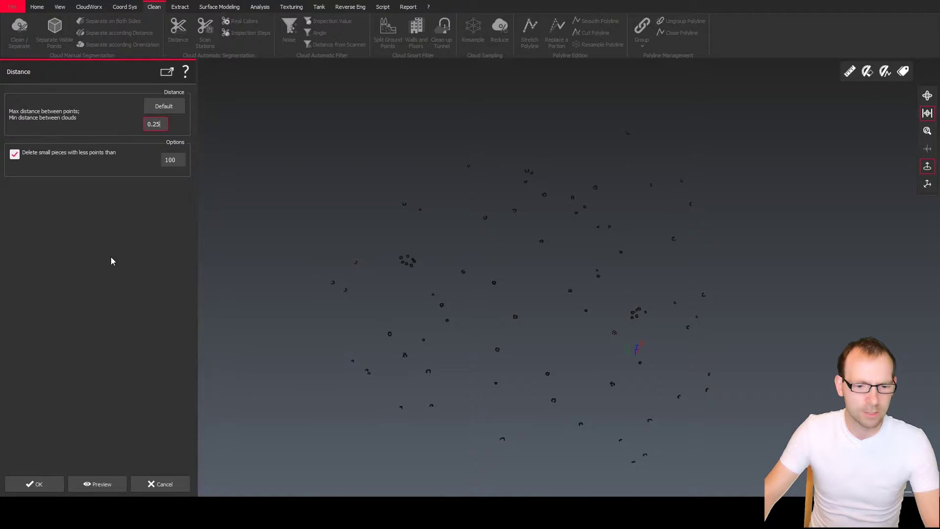
pyautogui.click(98, 484)
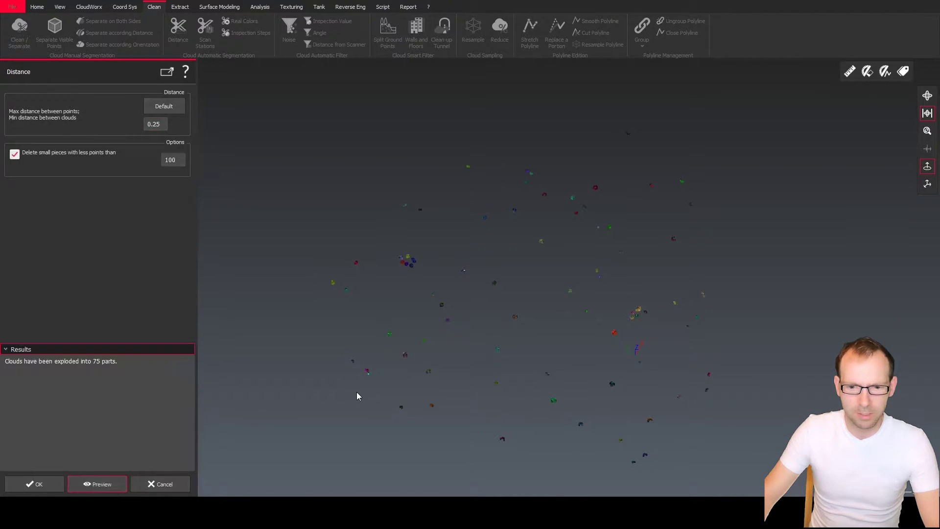
# Step: Check the coloured trunk pieces, accept the distance split and inspect the separate trunk clouds
pyautogui.scroll(5, 520, 375)
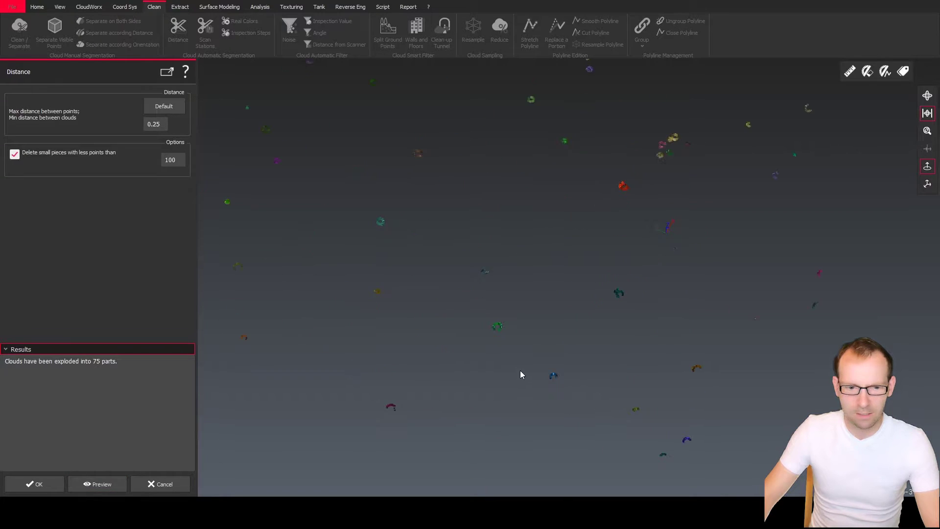
pyautogui.moveTo(519, 402); pyautogui.dragTo(517, 389, button='middle')
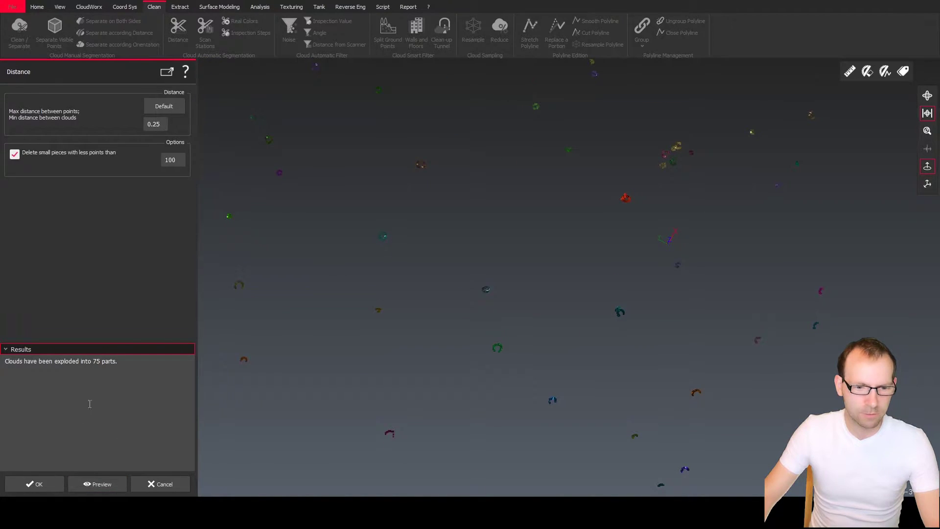
pyautogui.click(46, 485)
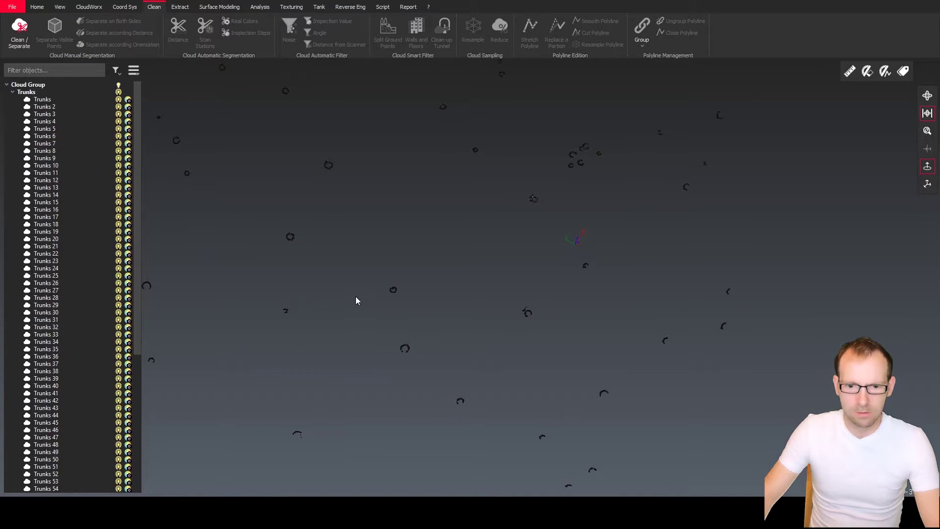
pyautogui.scroll(-3, 392, 292)
pyautogui.scroll(-2, 456, 274)
pyautogui.scroll(10, 472, 278)
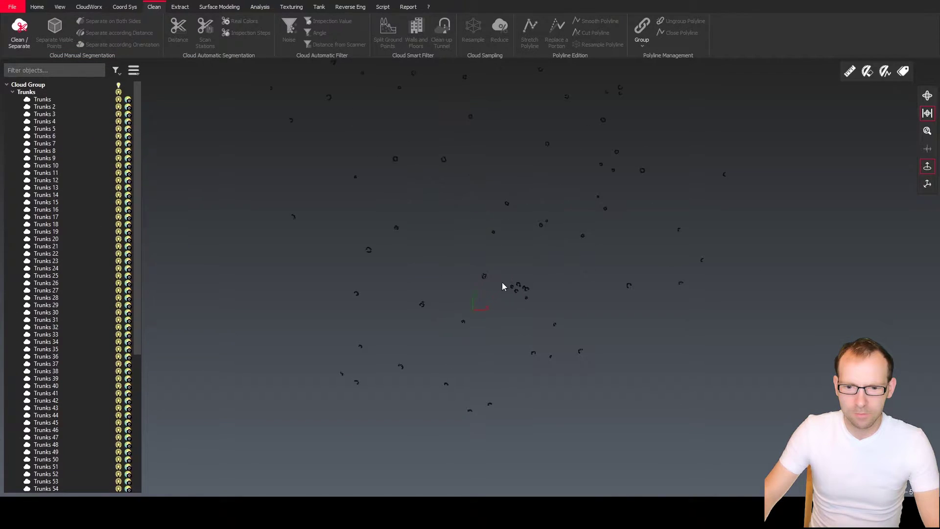
# Step: Split the merged Trunks 14 cloud into two trunks by outlining its smaller ring with a polygon, keeping the original input
pyautogui.scroll(5, 538, 296)
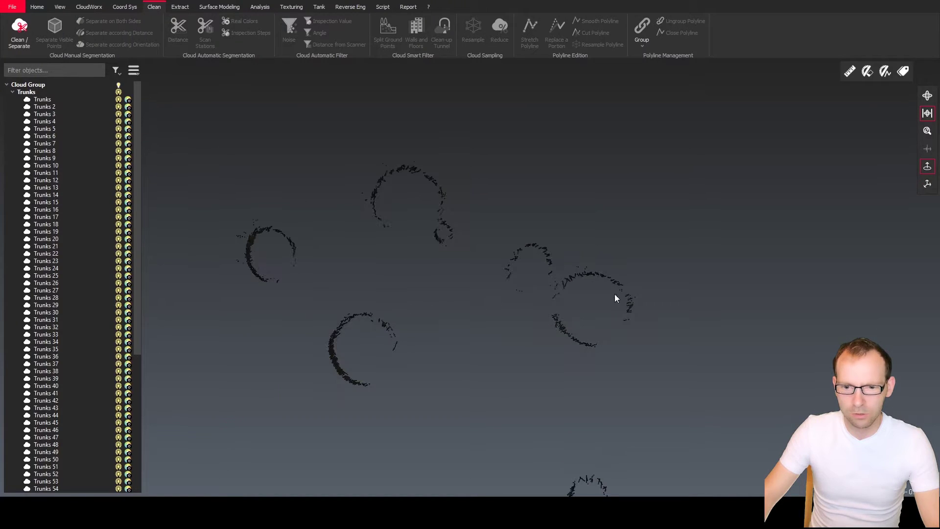
pyautogui.click(594, 234)
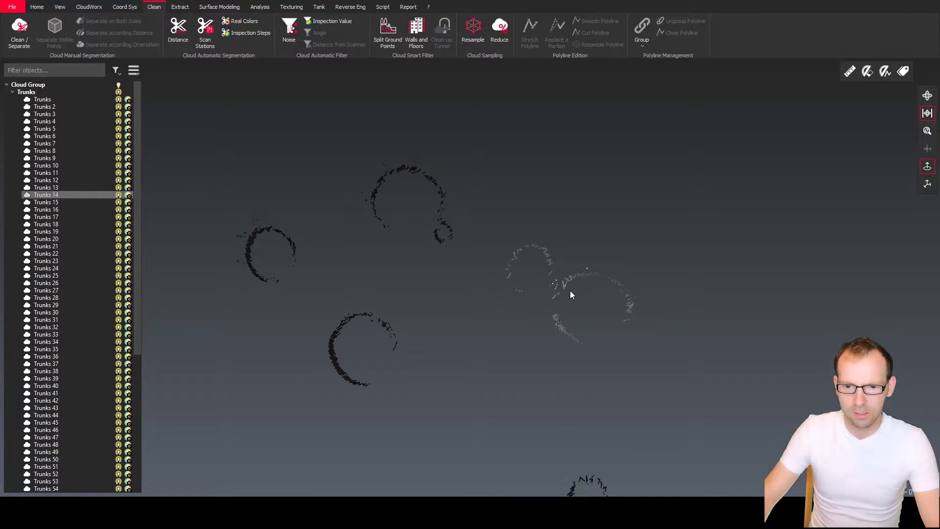
pyautogui.scroll(-2, 571, 294)
pyautogui.scroll(1, 545, 264)
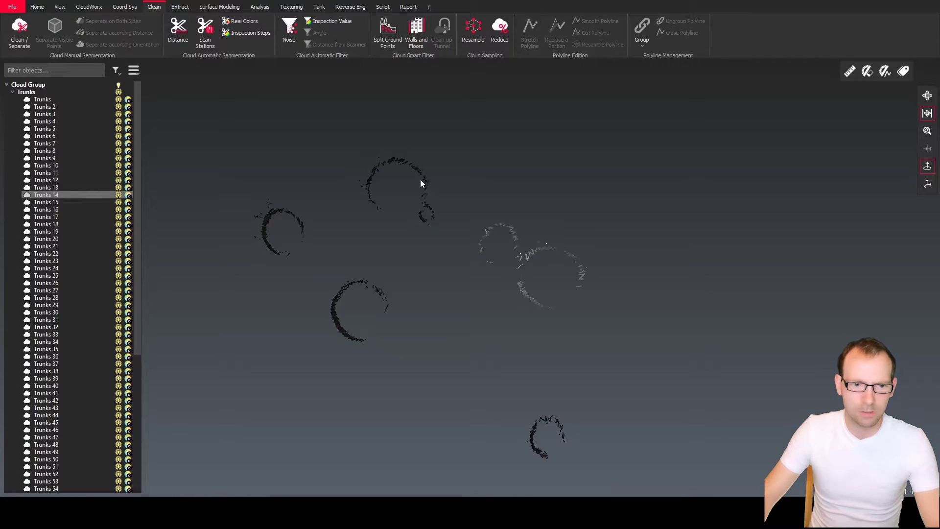
pyautogui.click(19, 30)
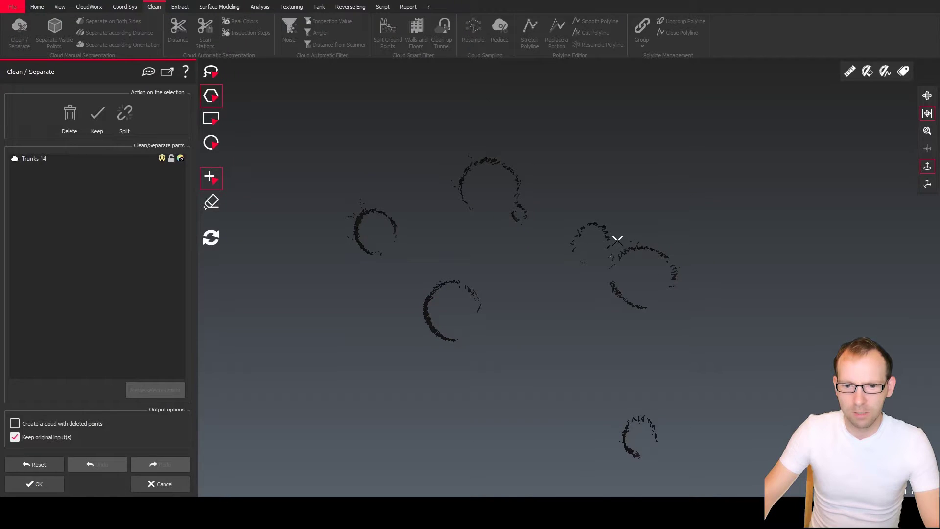
pyautogui.click(587, 290)
pyautogui.click(556, 243)
pyautogui.click(568, 201)
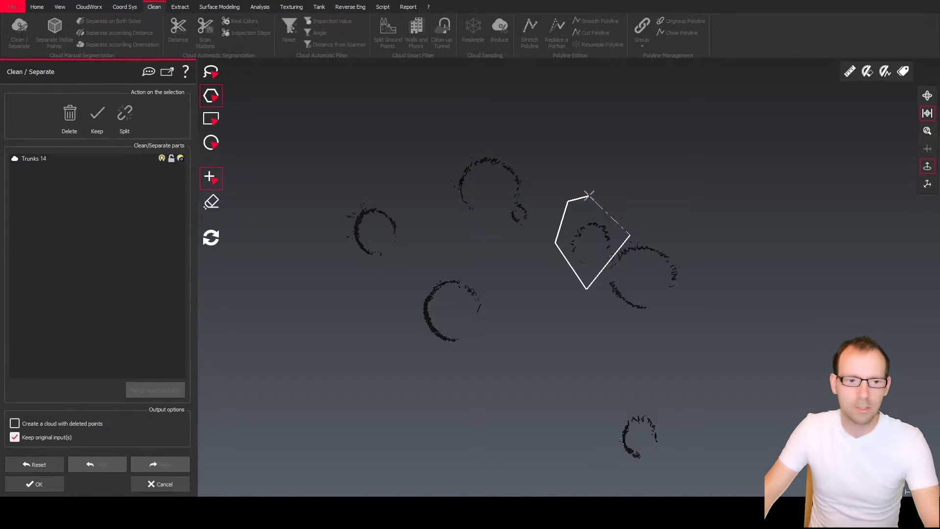
pyautogui.doubleClick(589, 196)
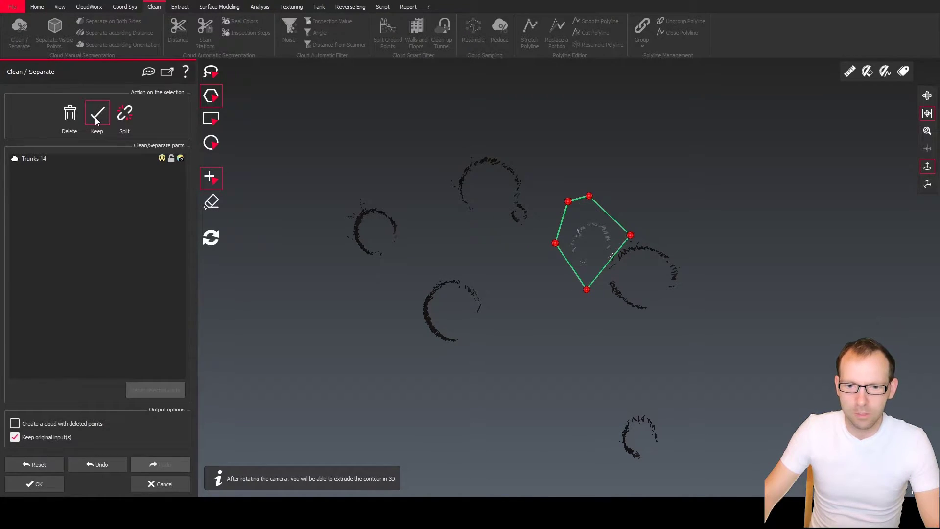
pyautogui.click(123, 115)
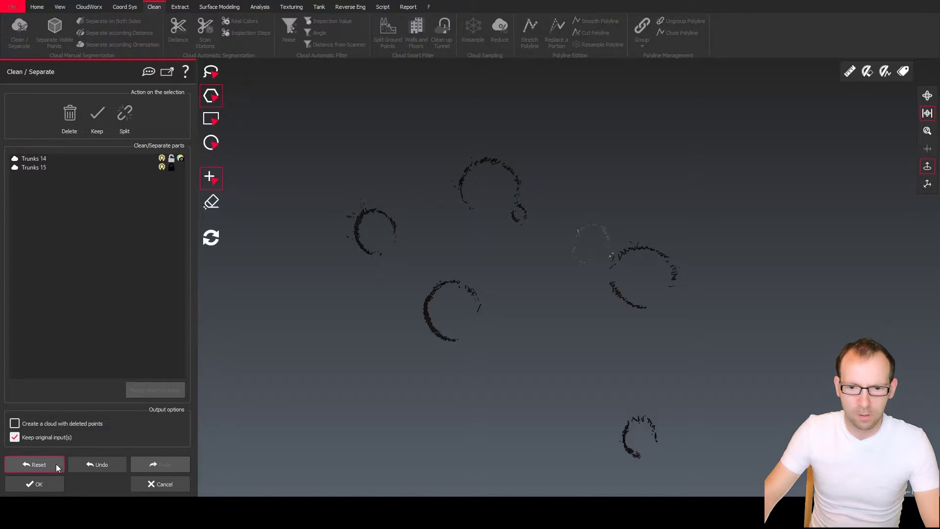
pyautogui.click(49, 490)
# Step: Split the small ring off the larger trunk in the Trunks 11 cloud with a polygon outline, keeping the original input
pyautogui.click(386, 164)
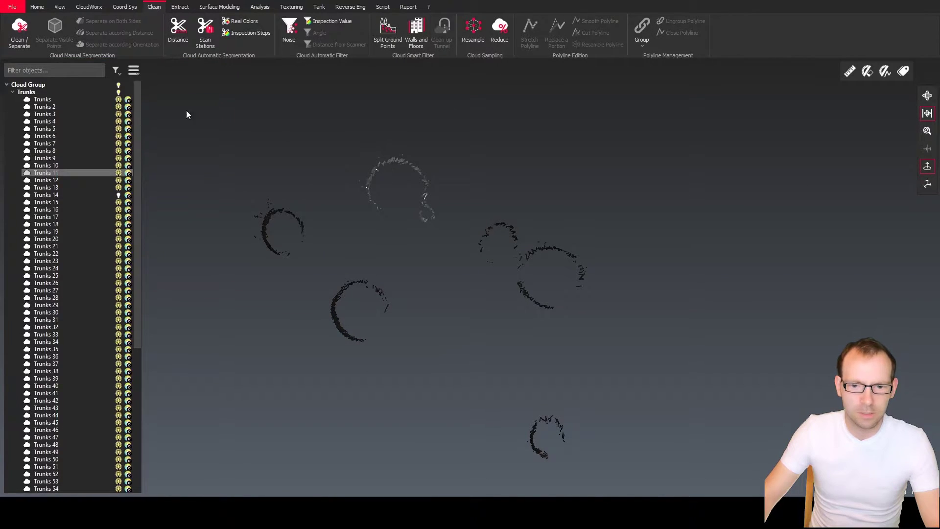
pyautogui.click(19, 32)
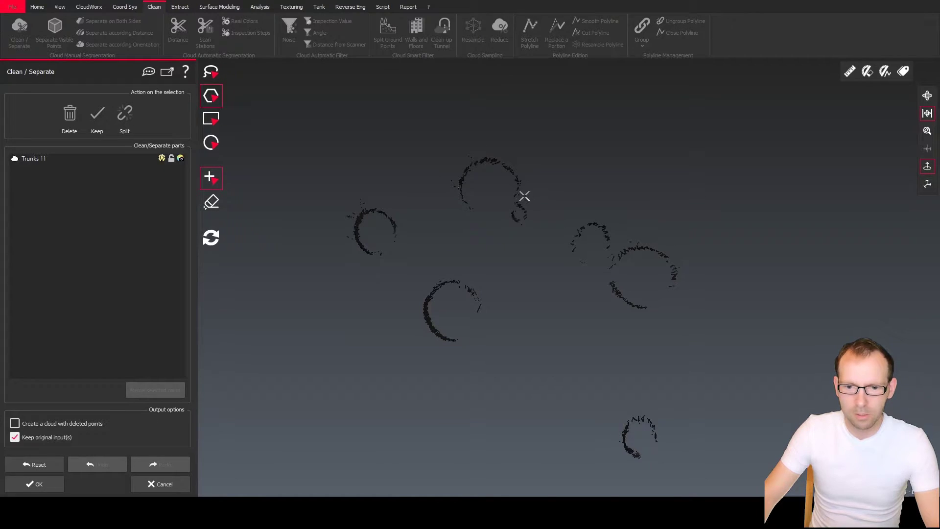
pyautogui.click(517, 201)
pyautogui.click(499, 215)
pyautogui.click(514, 254)
pyautogui.click(543, 233)
pyautogui.doubleClick(543, 196)
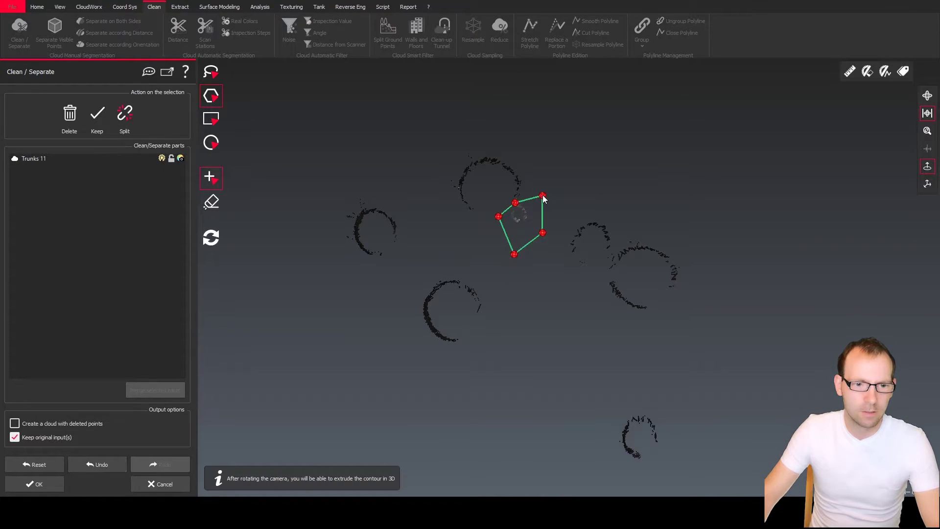
pyautogui.click(124, 114)
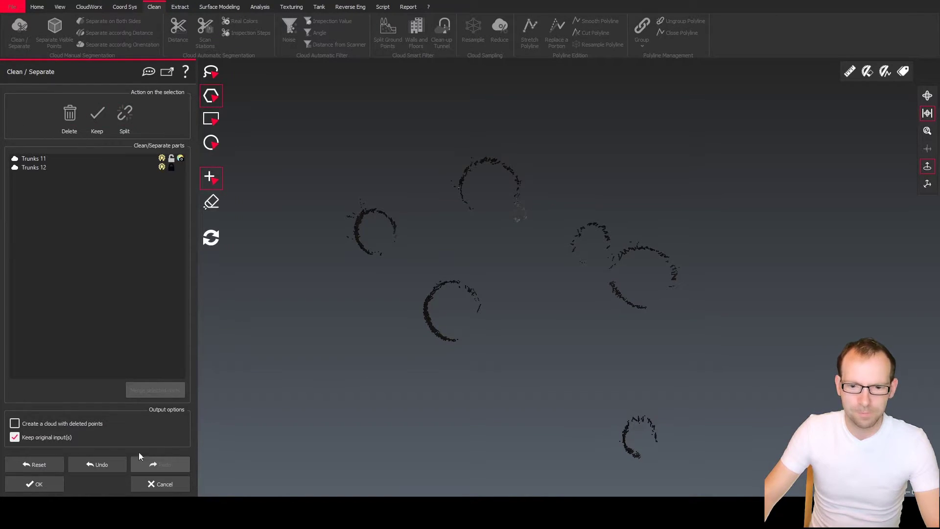
pyautogui.click(35, 484)
# Step: Find the two touching trunks merged in the Trunks 4 cloud and split off the smaller ring with a four-point polygon
pyautogui.scroll(-8, 456, 312)
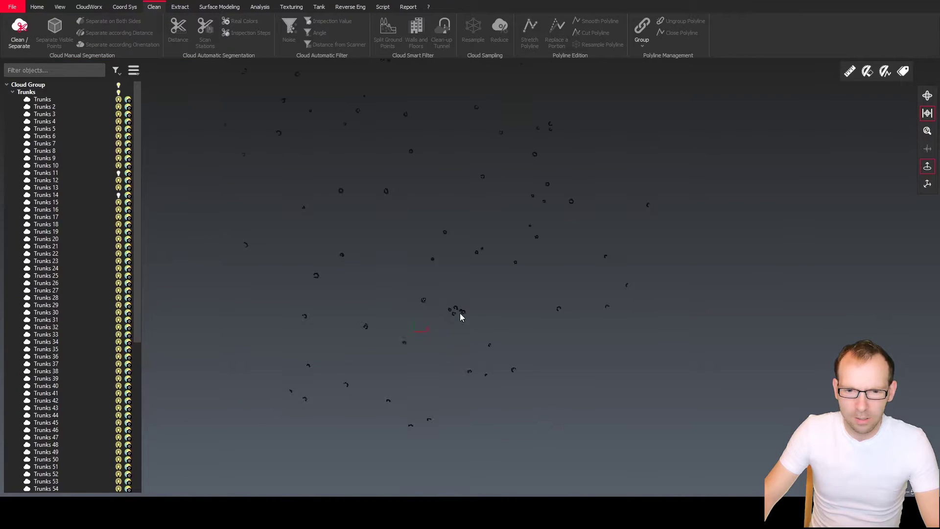
pyautogui.moveTo(377, 256); pyautogui.dragTo(505, 390, button='middle')
pyautogui.moveTo(506, 225); pyautogui.dragTo(495, 319, button='middle')
pyautogui.scroll(5, 510, 290)
pyautogui.click(447, 252)
pyautogui.click(490, 230)
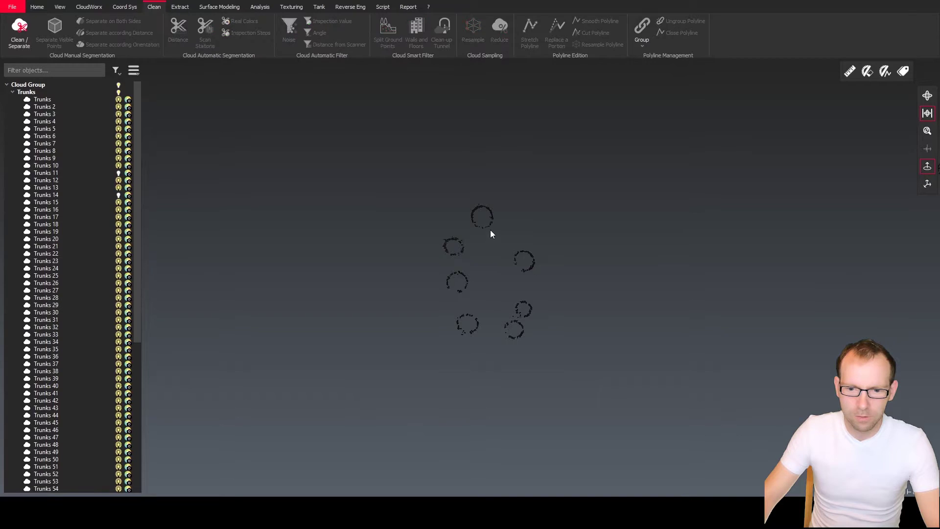
pyautogui.click(488, 226)
pyautogui.click(522, 312)
pyautogui.click(518, 321)
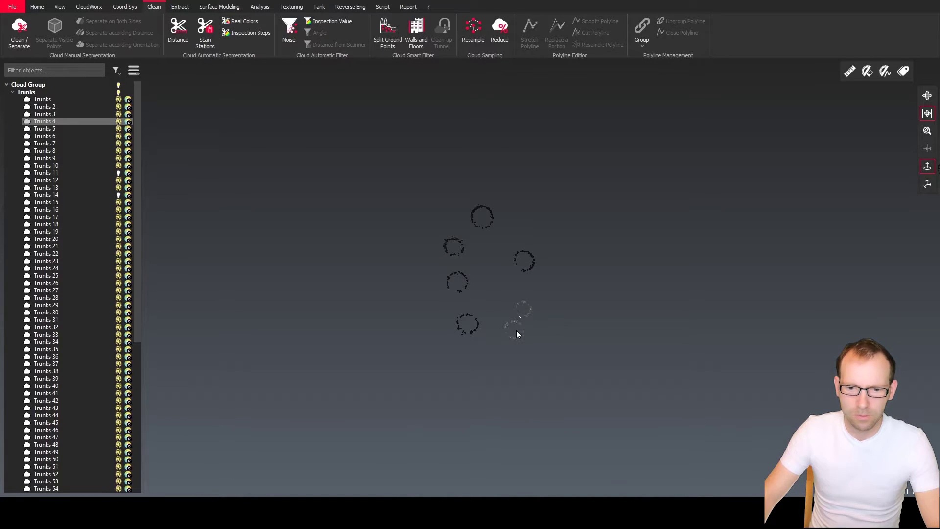
pyautogui.scroll(4, 518, 325)
pyautogui.moveTo(520, 323); pyautogui.dragTo(407, 312, button='middle')
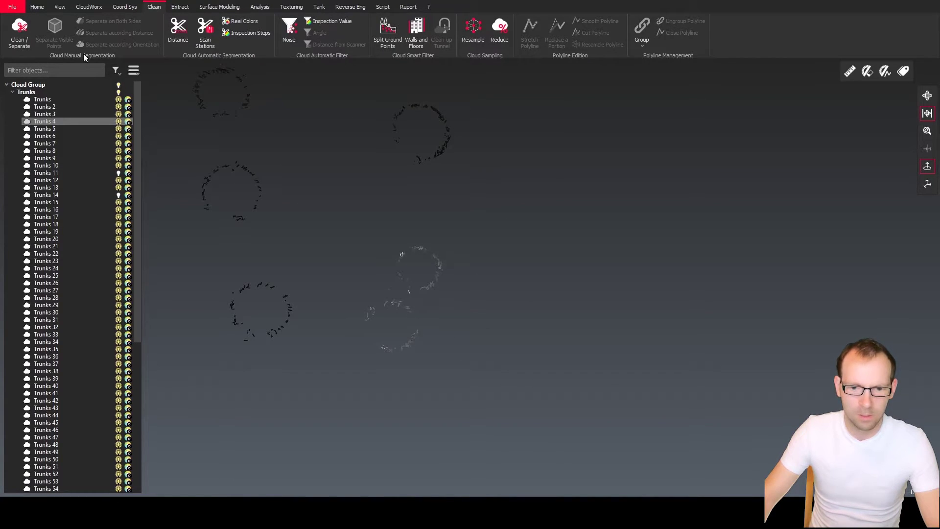
pyautogui.click(19, 30)
pyautogui.click(455, 277)
pyautogui.click(546, 315)
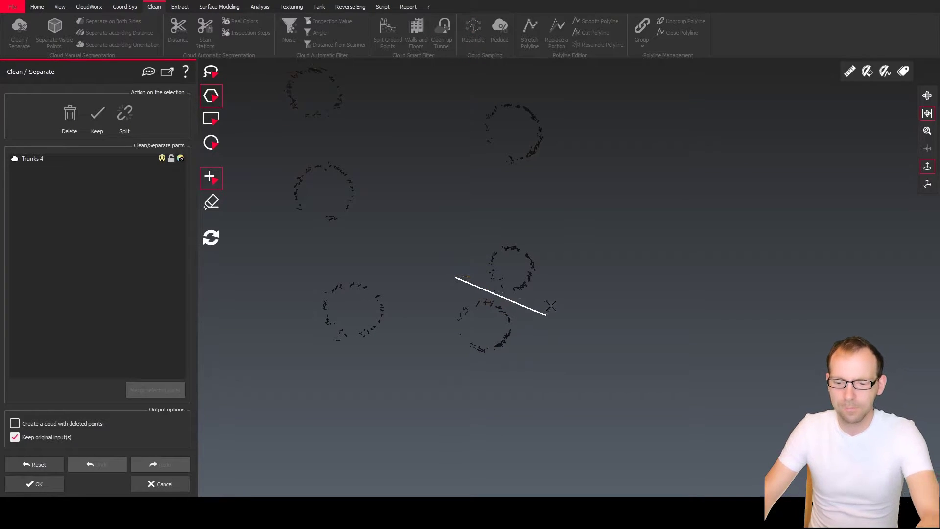
pyautogui.click(559, 225)
pyautogui.click(473, 210)
pyautogui.rightClick(473, 211)
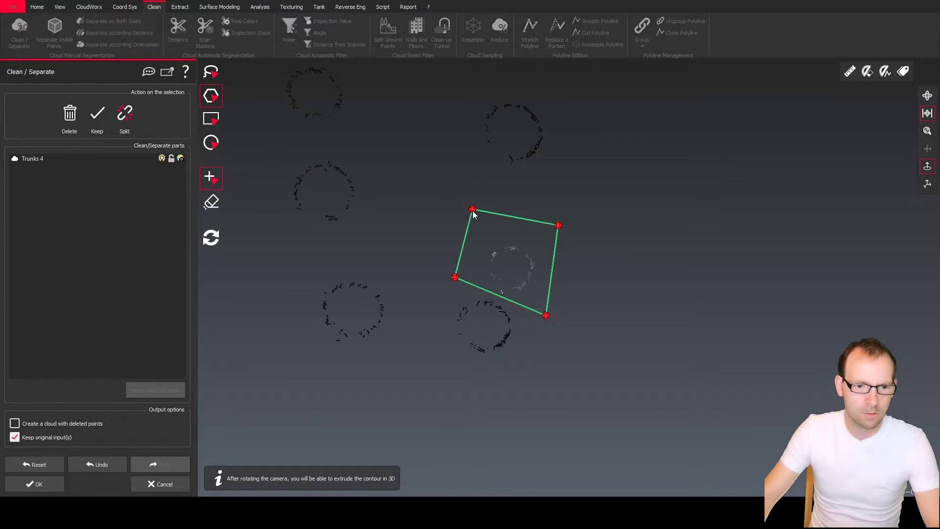
pyautogui.click(125, 115)
pyautogui.click(59, 483)
# Step: Select all visible trunk clouds, preview a Best Circle with one shape per input, and check how the circles fit
pyautogui.scroll(-6, 462, 221)
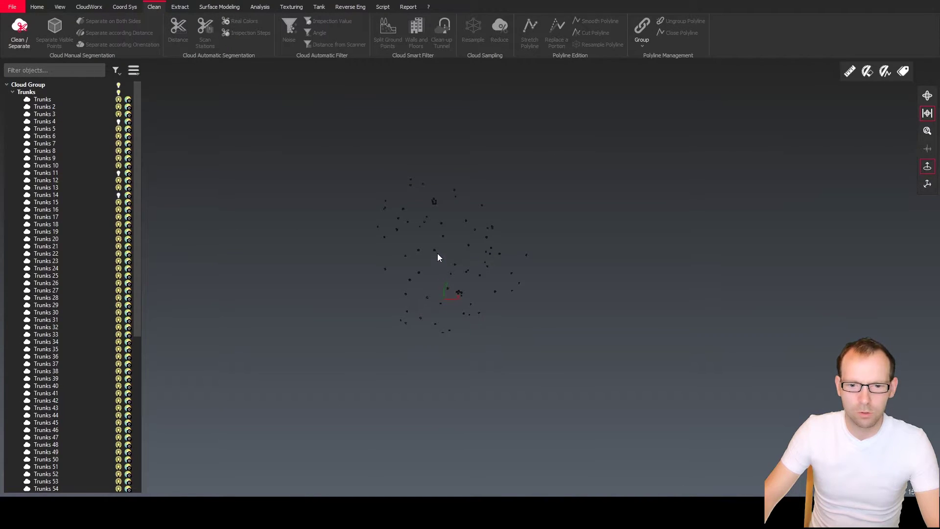
pyautogui.scroll(-3, 437, 254)
pyautogui.moveTo(605, 380); pyautogui.dragTo(347, 175)
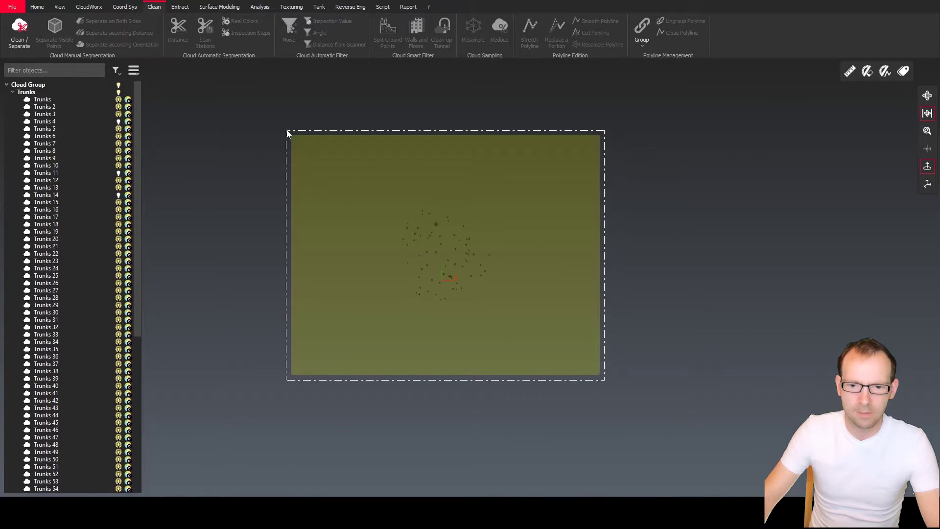
pyautogui.moveTo(287, 131); pyautogui.dragTo(263, 122)
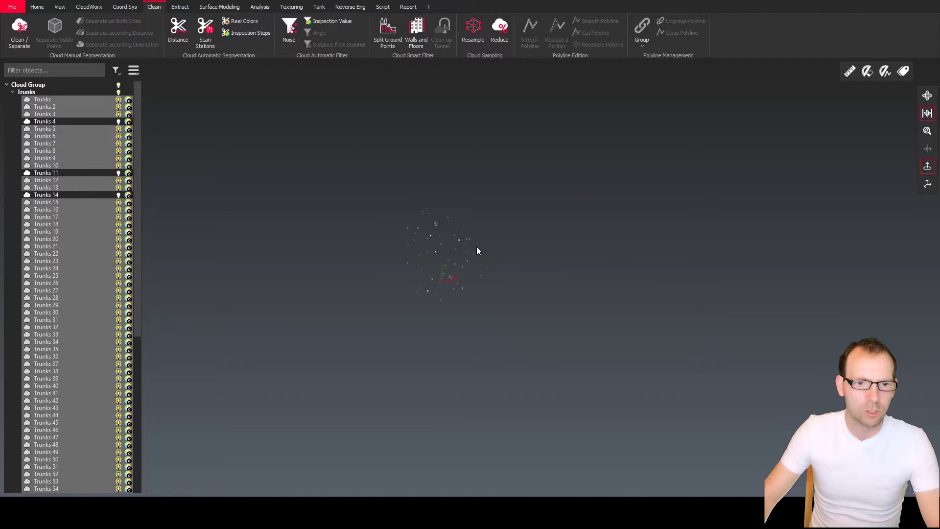
pyautogui.click(180, 7)
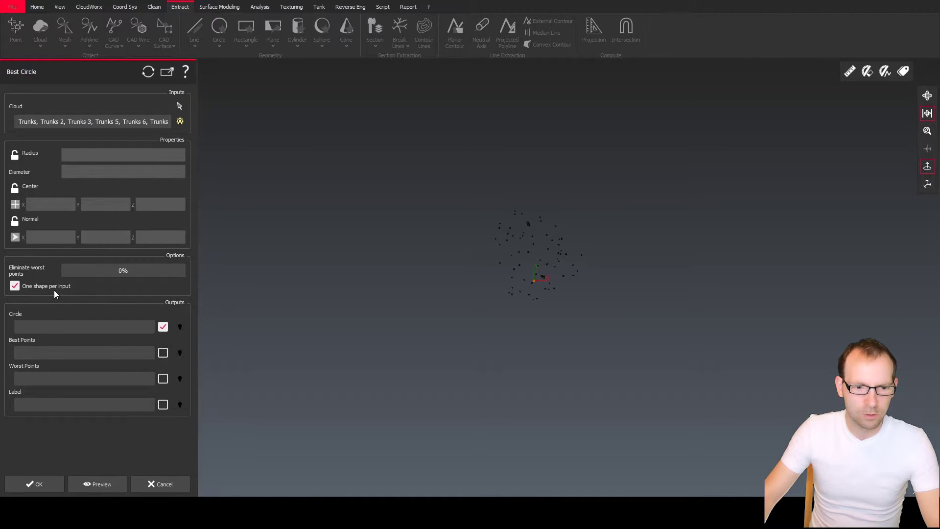
pyautogui.click(98, 484)
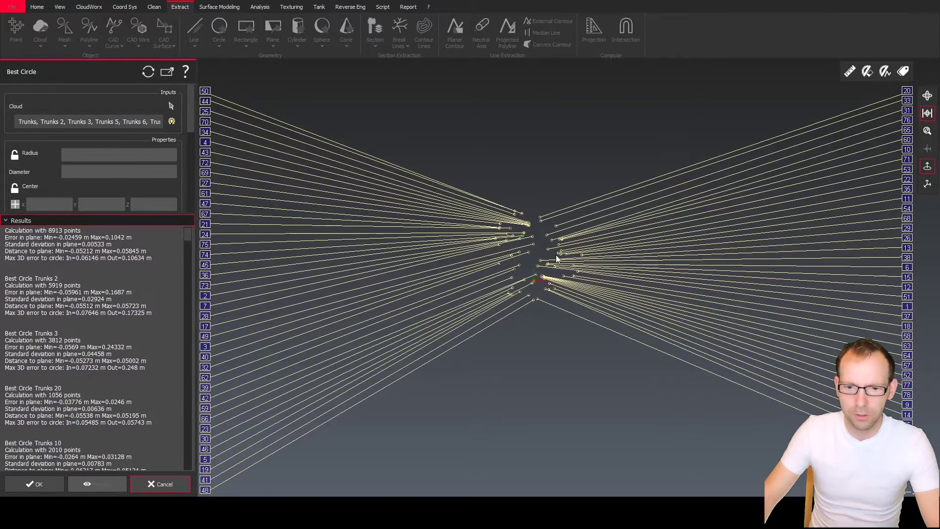
pyautogui.scroll(10, 510, 279)
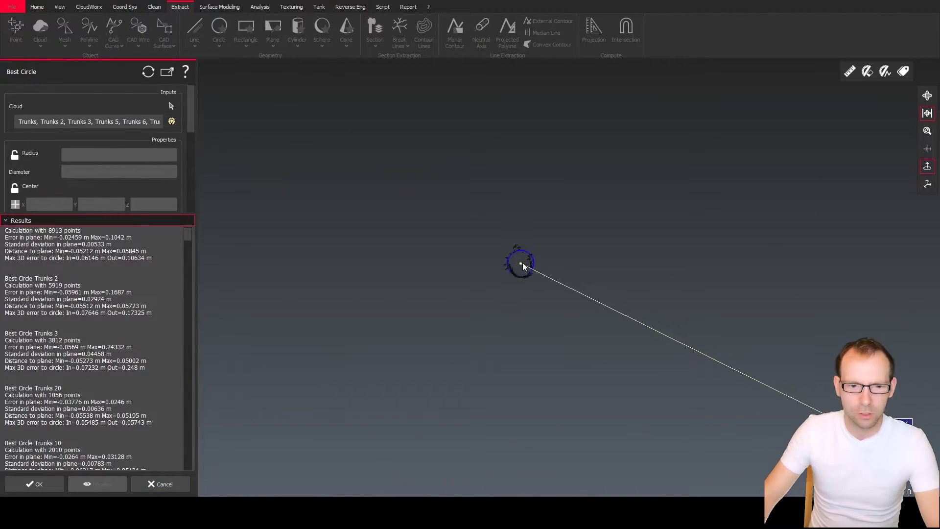
pyautogui.scroll(4, 522, 264)
pyautogui.scroll(-10, 478, 289)
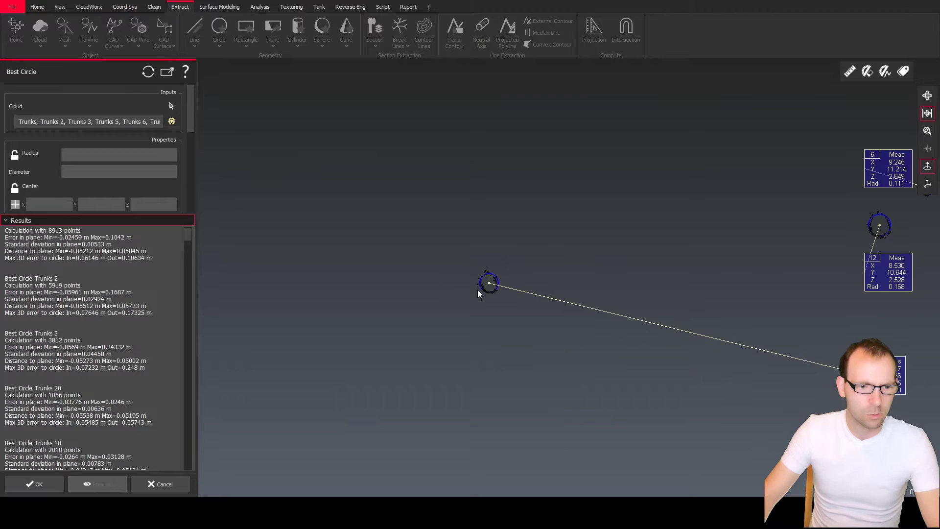
pyautogui.scroll(-1, 128, 193)
# Step: Set the circle extraction to eliminate the worst 15% of points and preview the circles again
pyautogui.scroll(-1, 127, 193)
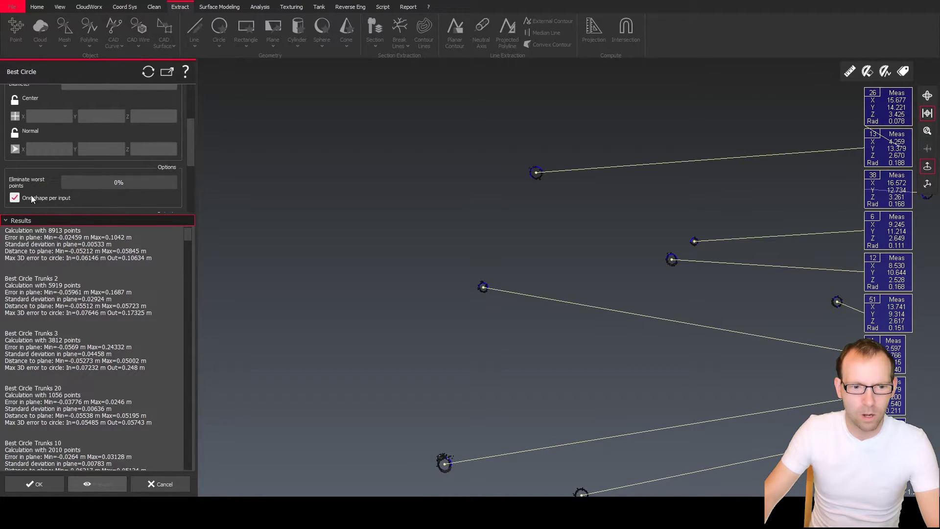
pyautogui.click(117, 182)
pyautogui.write('15')
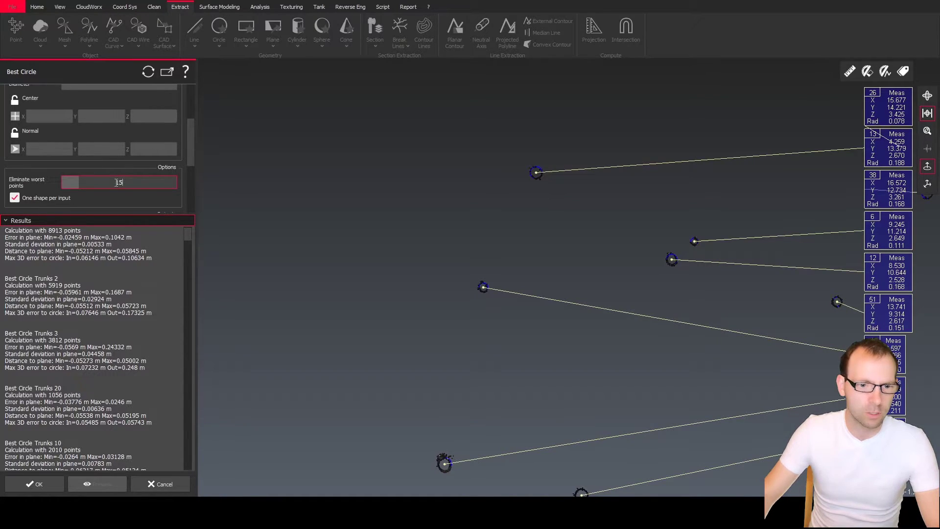
pyautogui.press('Return')
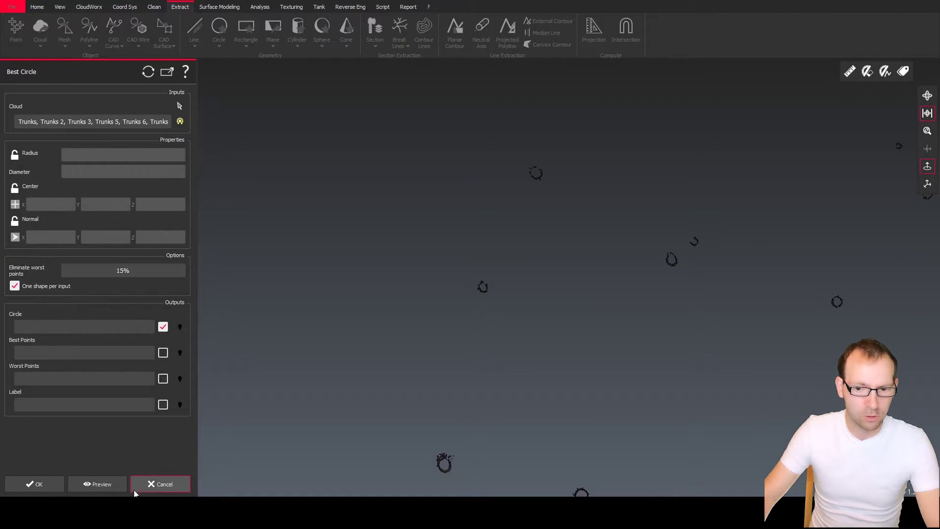
pyautogui.click(101, 485)
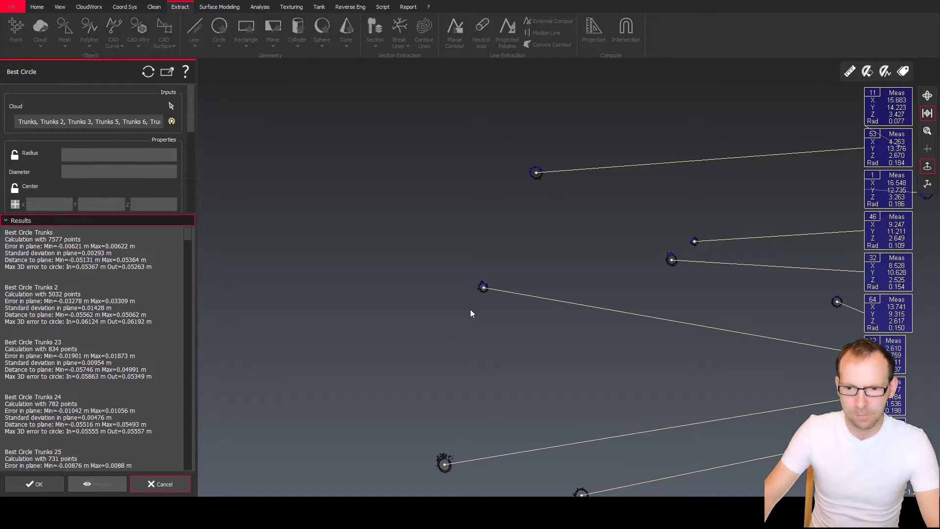
# Step: Check the refitted circles up close and hide the measurement labels in the preview
pyautogui.scroll(3, 671, 264)
pyautogui.scroll(3, 674, 258)
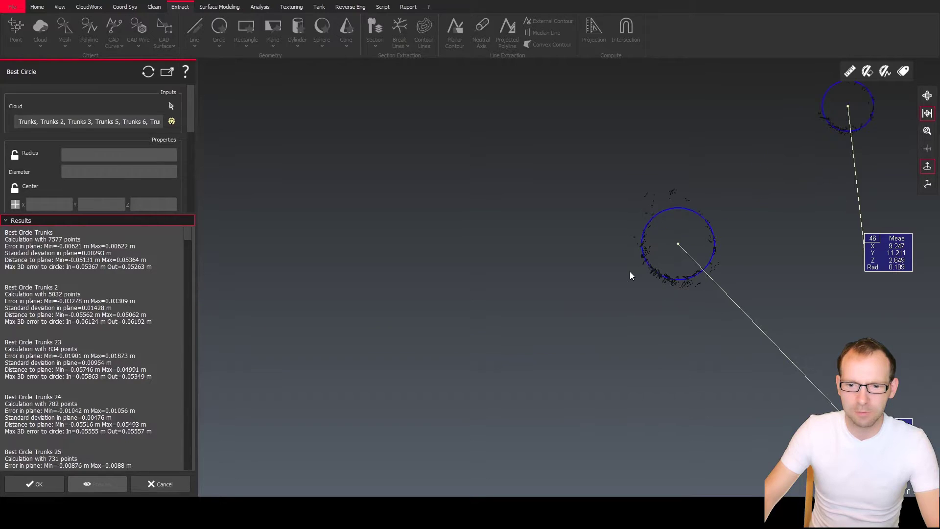
pyautogui.scroll(-6, 632, 270)
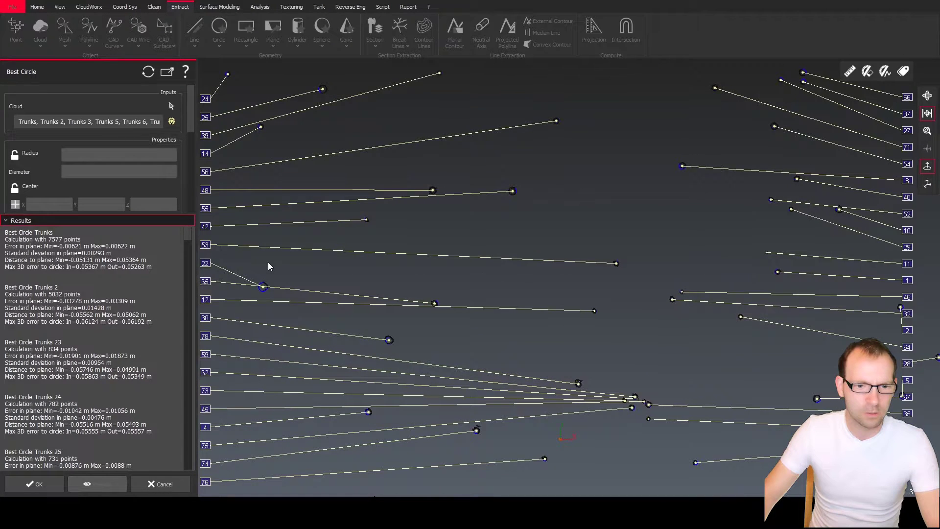
pyautogui.scroll(-3, 140, 194)
pyautogui.click(171, 196)
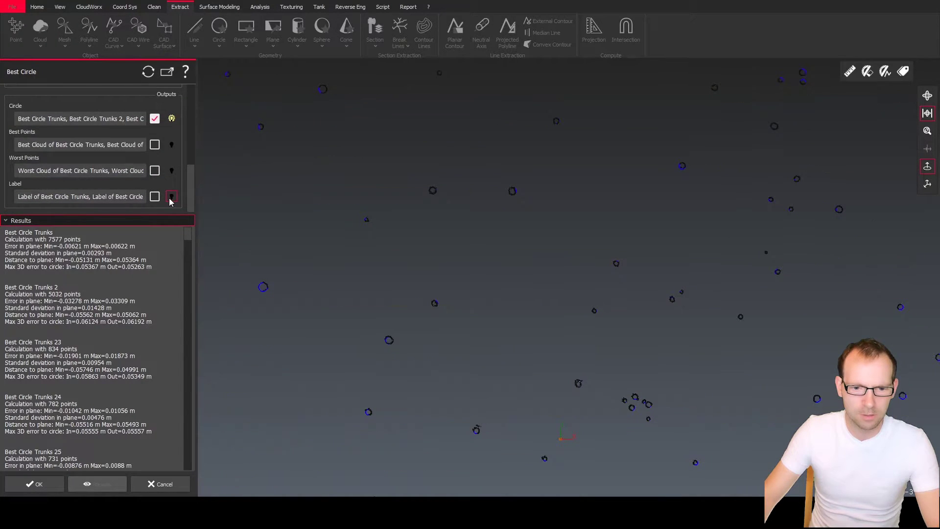
# Step: Examine how closely the previewed circles follow the points of individual trunks across the forest plot
pyautogui.scroll(2, 266, 284)
pyautogui.scroll(-6, 266, 284)
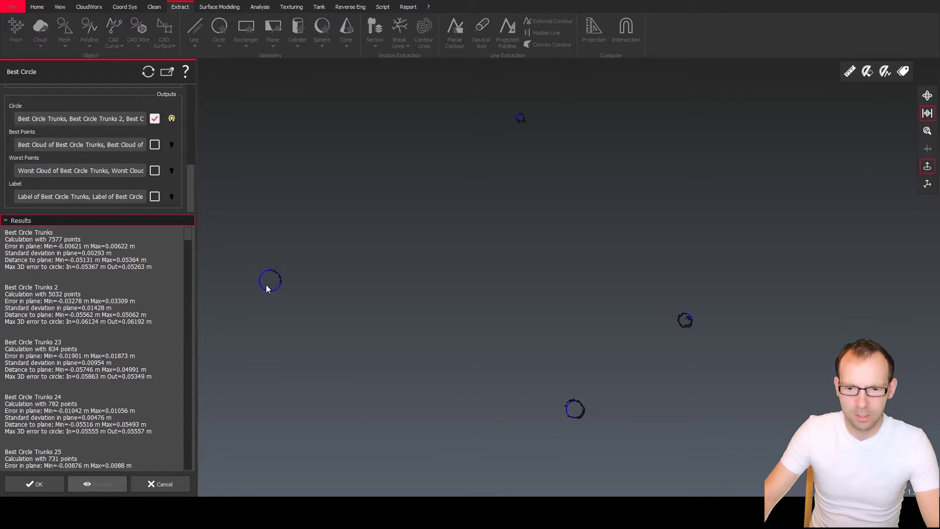
pyautogui.scroll(5, 520, 358)
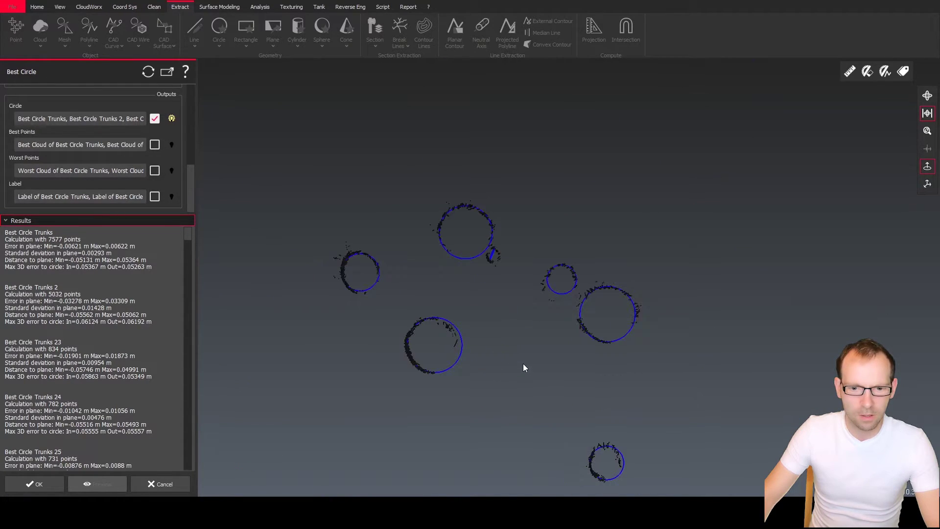
pyautogui.moveTo(456, 339); pyautogui.dragTo(540, 179, button='middle')
pyautogui.scroll(-5, 499, 254)
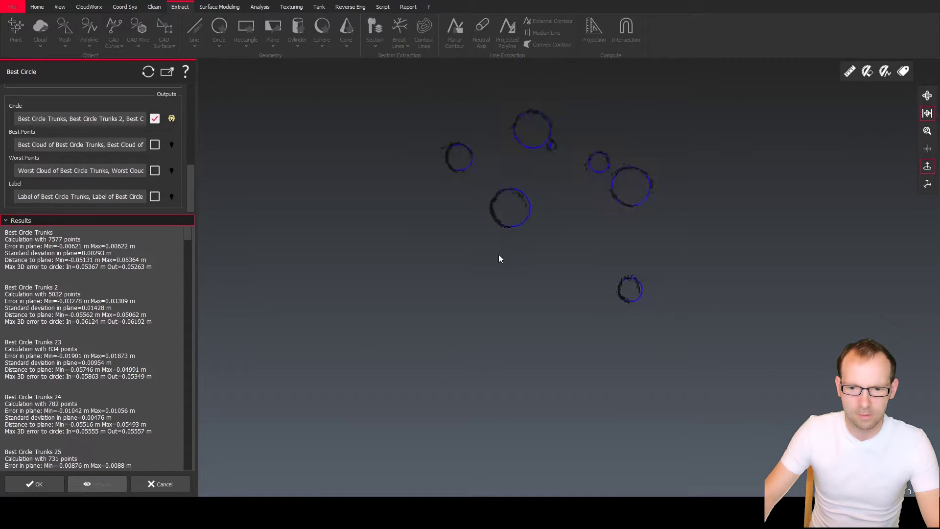
pyautogui.moveTo(394, 365); pyautogui.dragTo(389, 225, button='middle')
pyautogui.scroll(6, 569, 295)
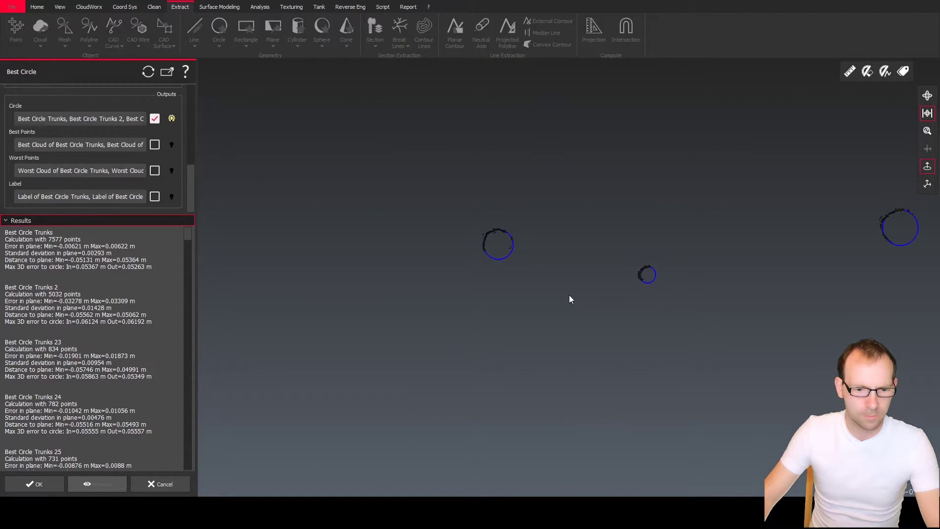
# Step: Accept the Best Circle extraction so one fitted circle per trunk is created
pyautogui.scroll(-7, 569, 295)
pyautogui.moveTo(372, 339); pyautogui.dragTo(418, 370, button='middle')
pyautogui.click(34, 484)
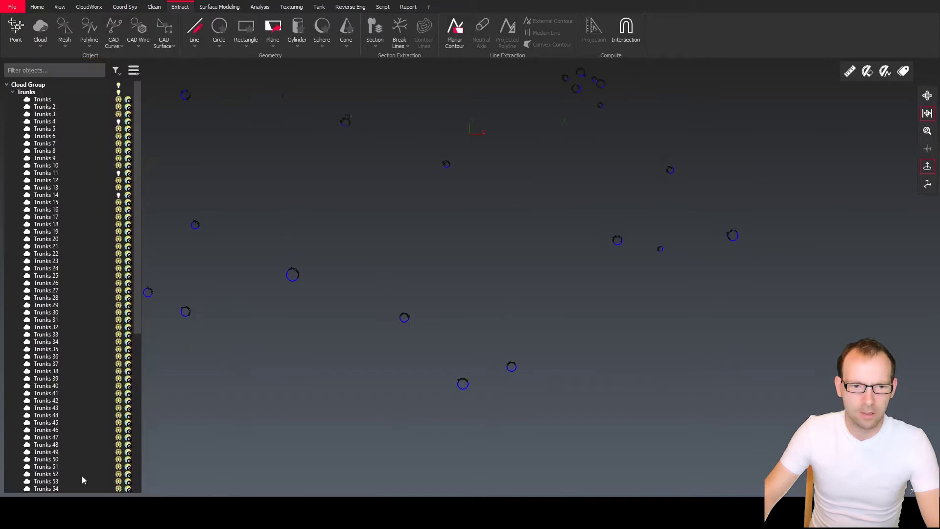
pyautogui.scroll(-5, 430, 315)
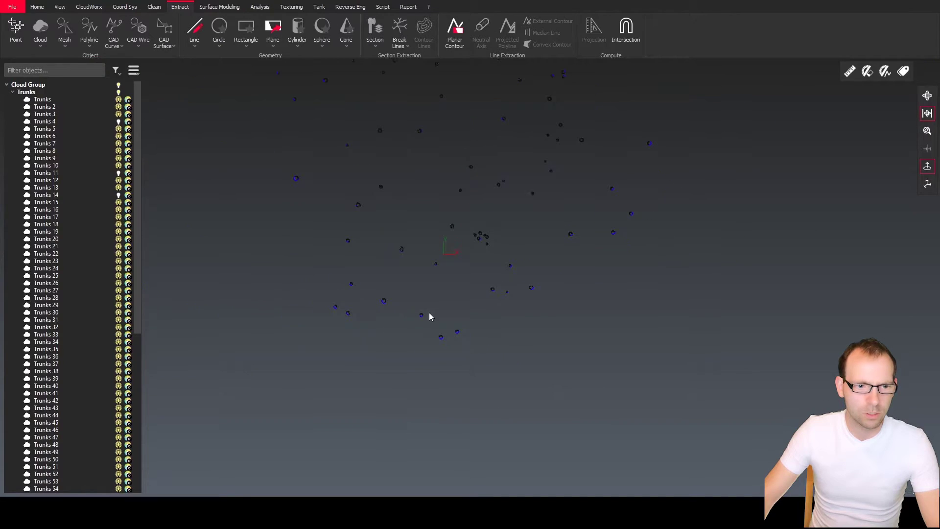
# Step: Collapse the Trunks cloud group and select all Best Circle Trunks circles in the Geometric Group
pyautogui.click(12, 92)
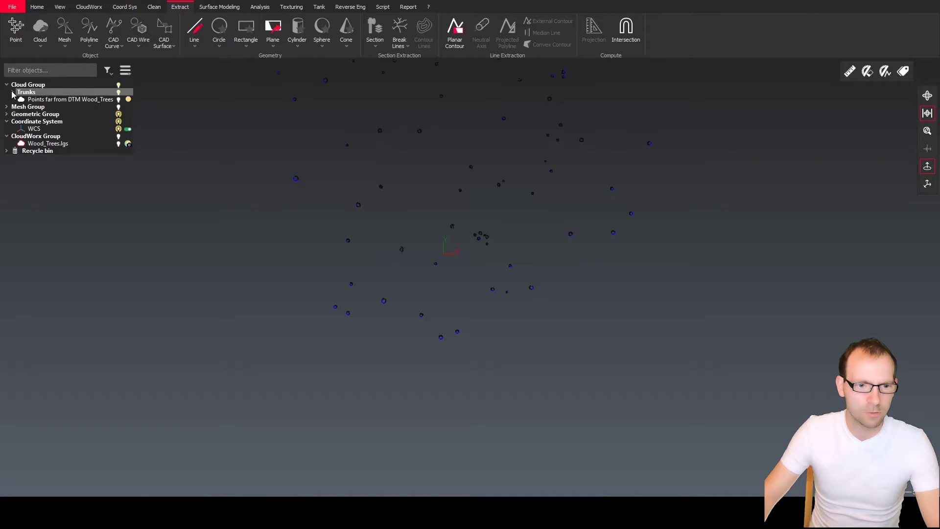
pyautogui.click(6, 121)
pyautogui.click(6, 114)
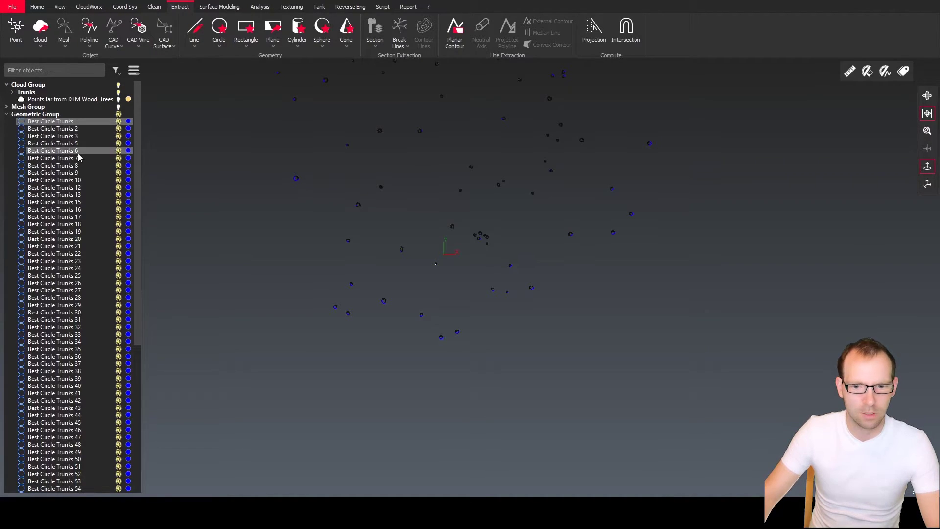
pyautogui.scroll(-10, 64, 175)
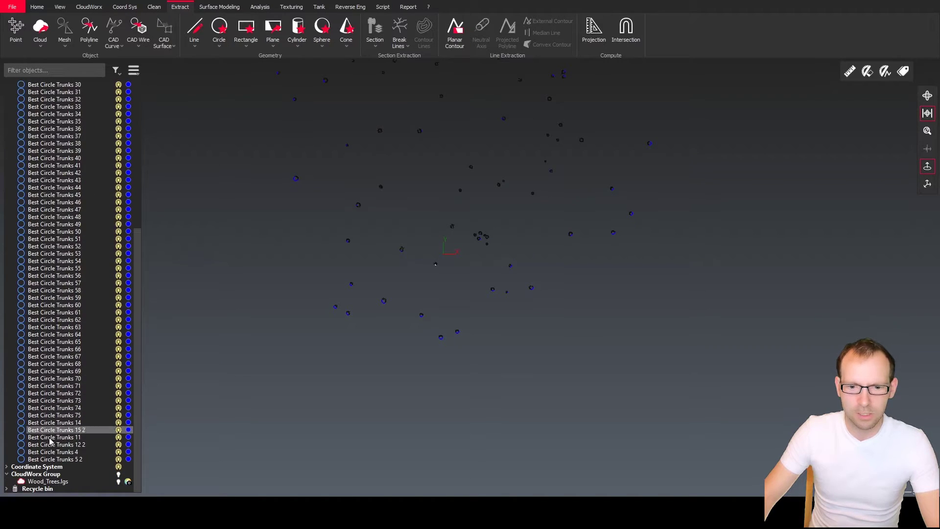
pyautogui.keyDown('shift'); pyautogui.click(52, 460); pyautogui.keyUp('shift')
pyautogui.scroll(-3, 367, 246)
pyautogui.moveTo(403, 213); pyautogui.dragTo(415, 296, button='middle')
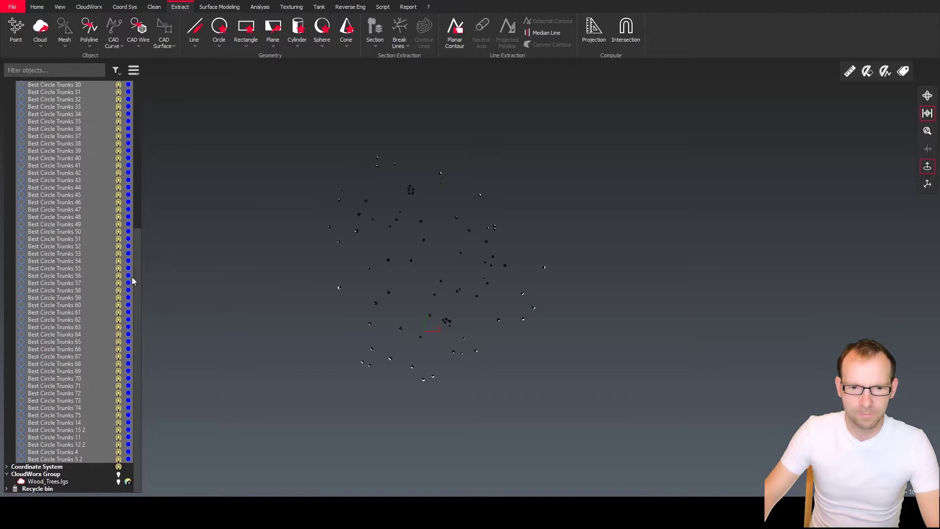
pyautogui.click(391, 282)
pyautogui.moveTo(222, 76); pyautogui.dragTo(659, 448)
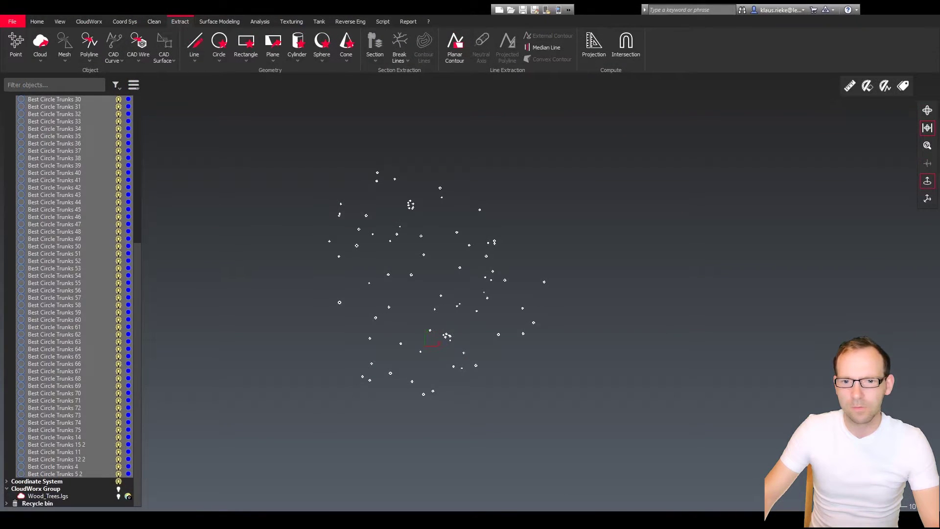
# Step: Place Cyclone 3DR beside AutoCAD and send the selected trunk circles to the WoodSurvey drawing
pyautogui.press('super+Left')
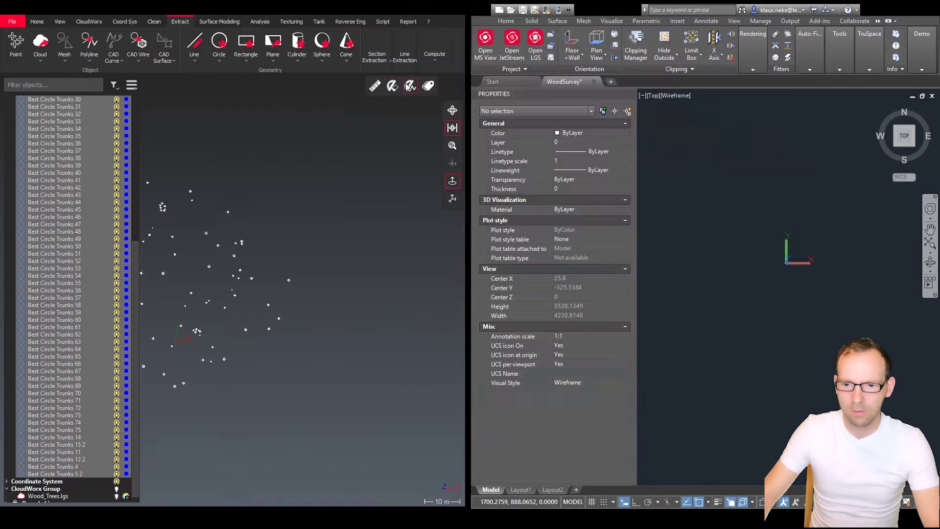
pyautogui.moveTo(266, 254); pyautogui.dragTo(372, 245, button='middle')
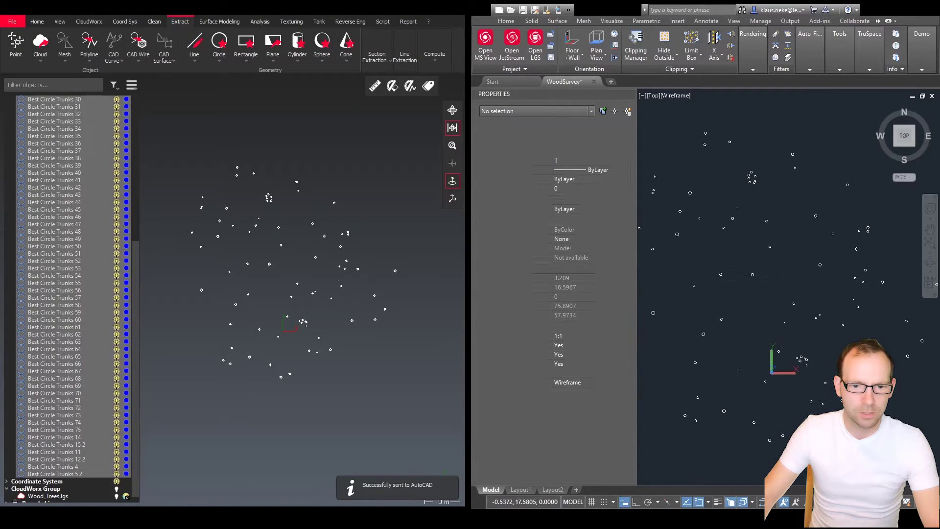
pyautogui.scroll(-4, 727, 246)
pyautogui.scroll(3, 727, 246)
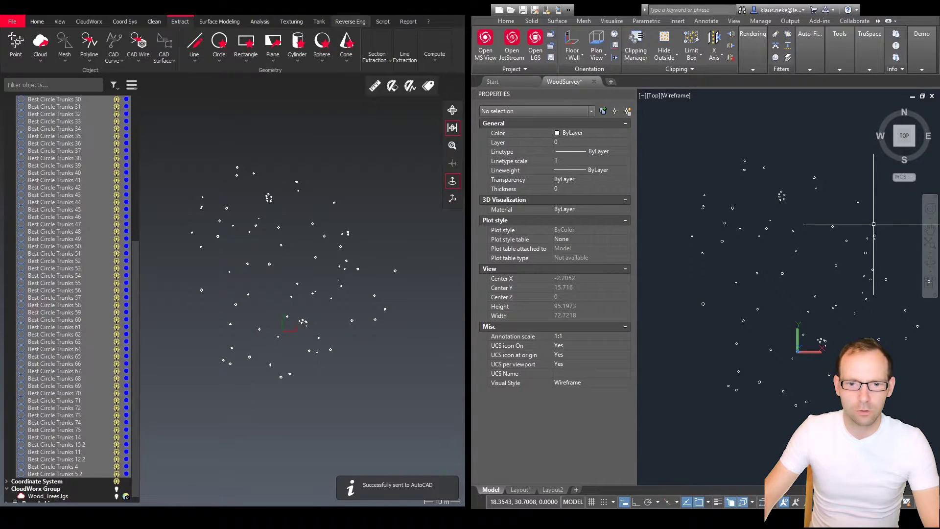
# Step: Enlarge Cyclone 3DR again and open the script Radius per Circle.js
pyautogui.click(431, 7)
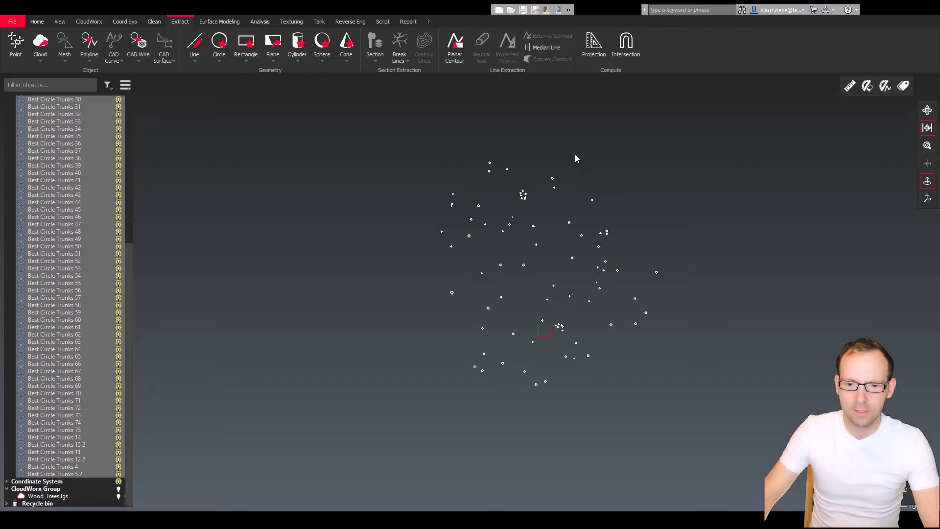
pyautogui.moveTo(588, 272); pyautogui.dragTo(536, 283, button='middle')
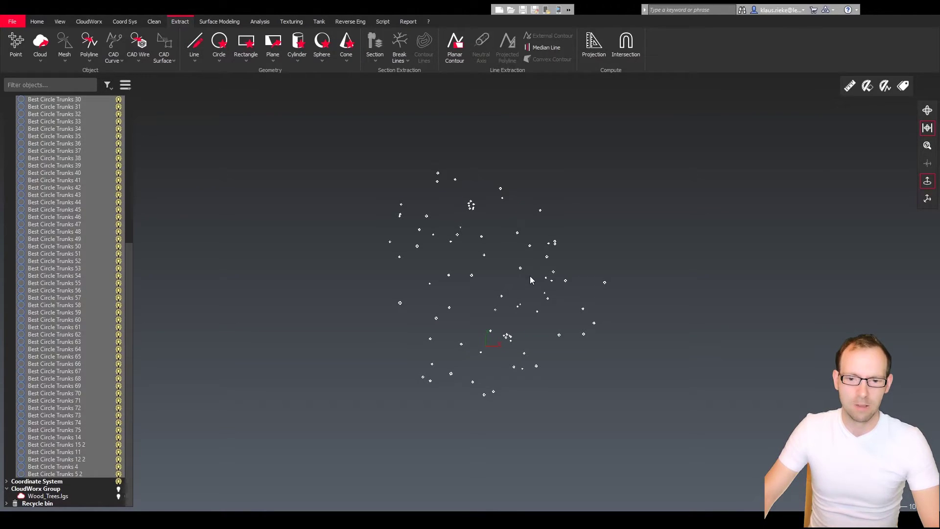
pyautogui.scroll(5, 485, 257)
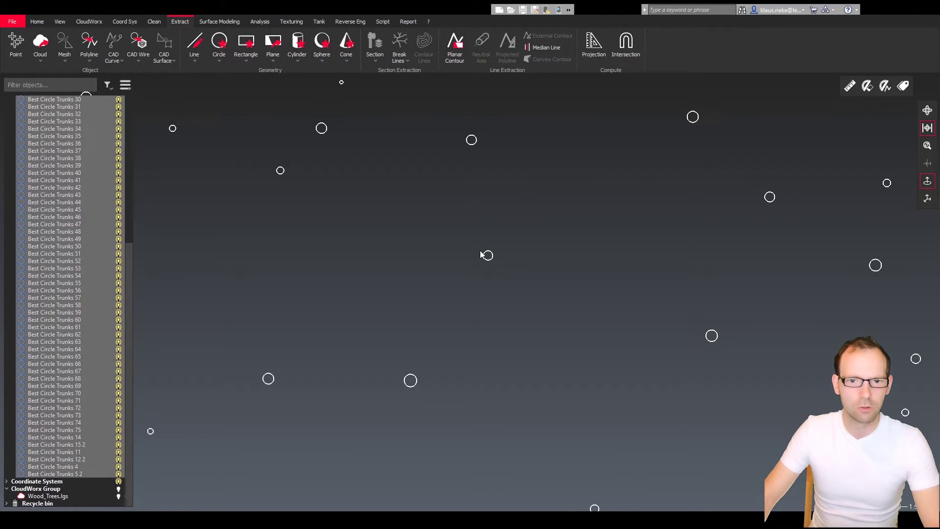
pyautogui.click(383, 21)
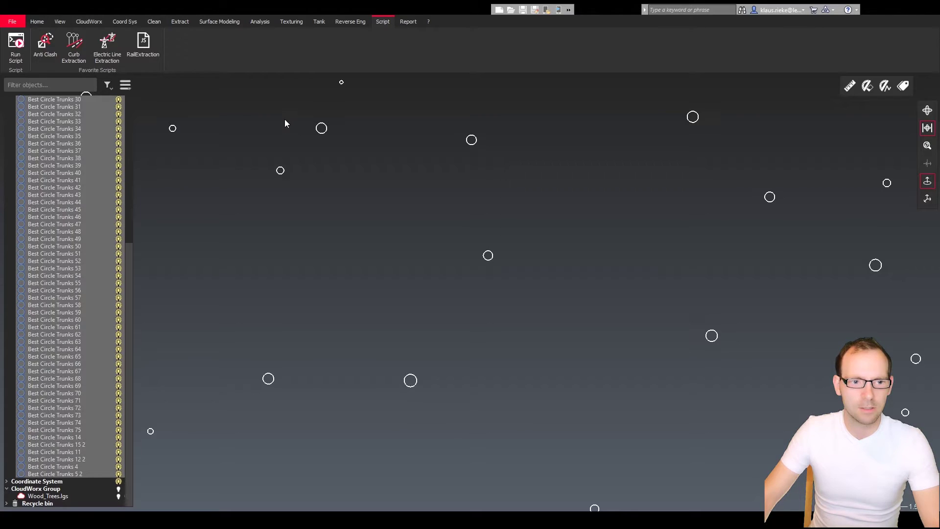
pyautogui.click(18, 58)
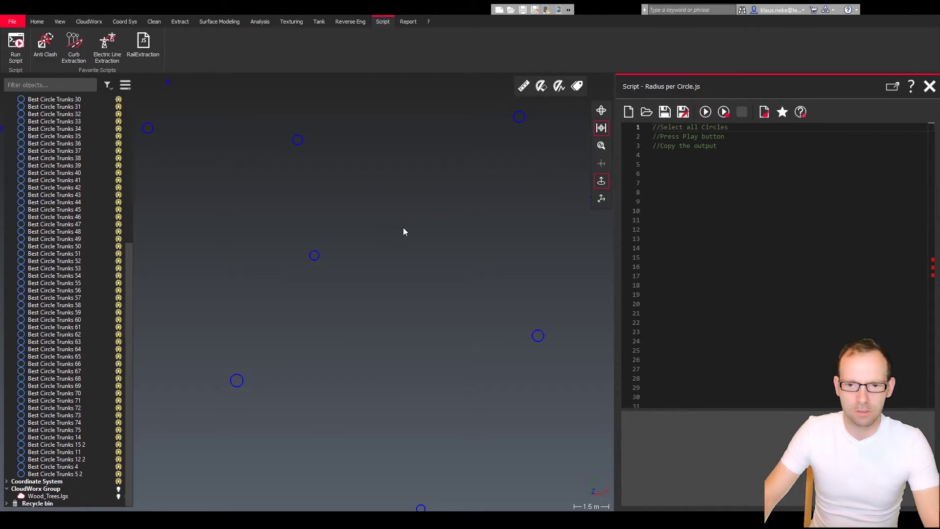
# Step: Select all trunk circles in the scene and run the Radius per Circle script on them
pyautogui.scroll(-10, 403, 231)
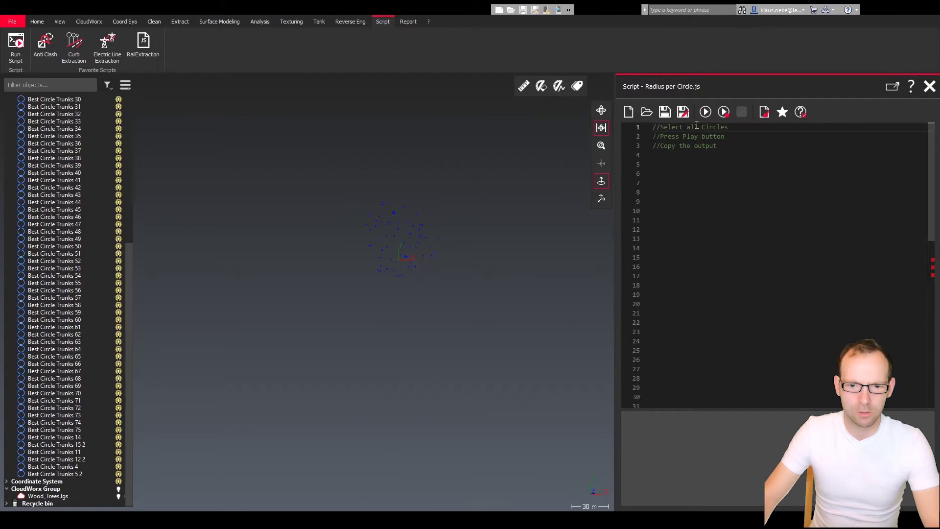
pyautogui.scroll(-2, 439, 315)
pyautogui.moveTo(523, 406); pyautogui.dragTo(286, 158)
pyautogui.scroll(6, 405, 273)
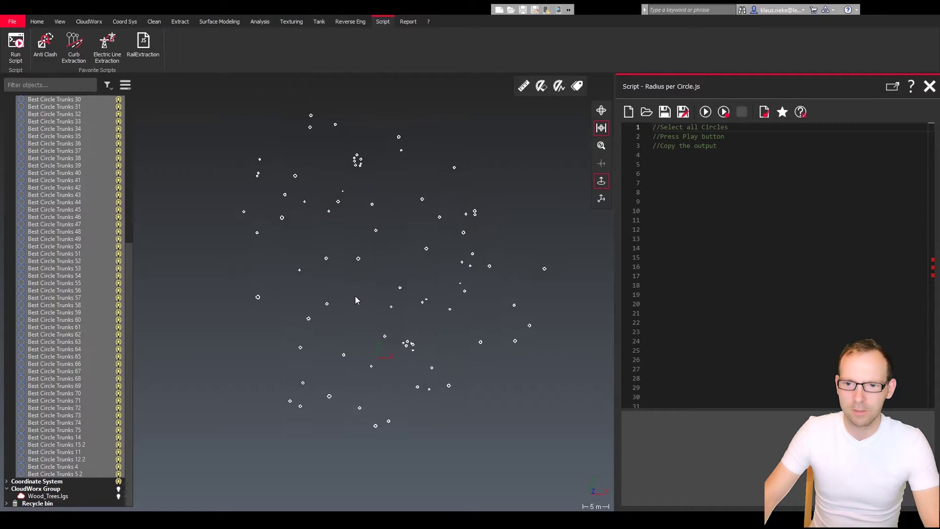
pyautogui.click(705, 113)
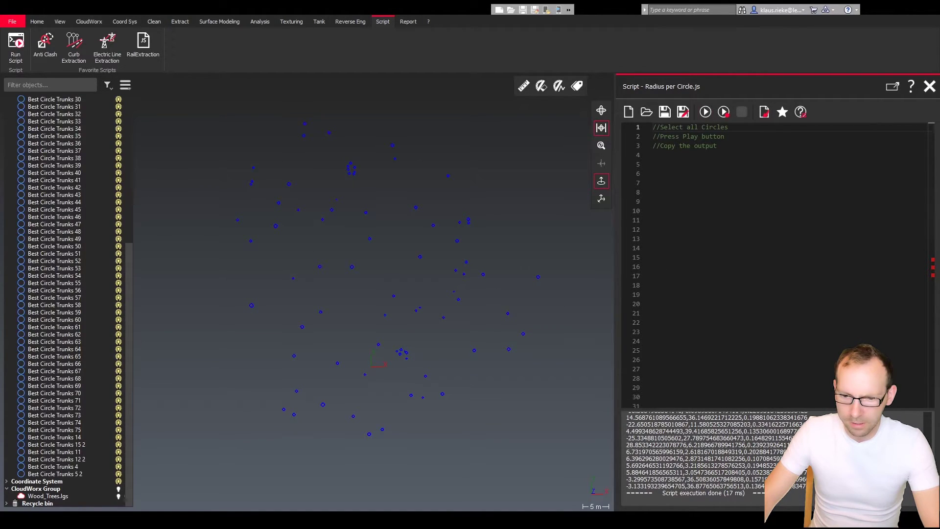
# Step: Copy the script's coordinate and radius output and dock Cyclone 3DR beside the AutoCAD drawing
pyautogui.moveTo(785, 487); pyautogui.dragTo(583, 432)
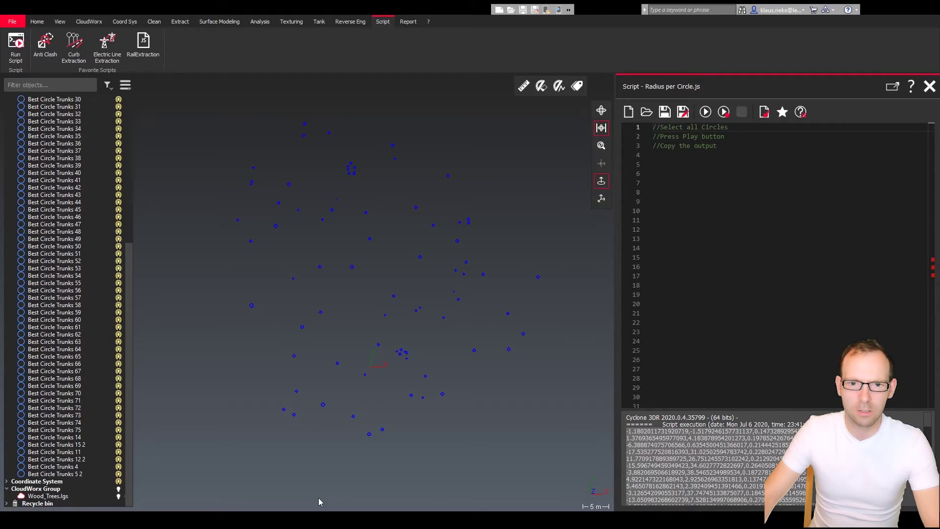
pyautogui.moveTo(406, 8); pyautogui.dragTo(0, 8)
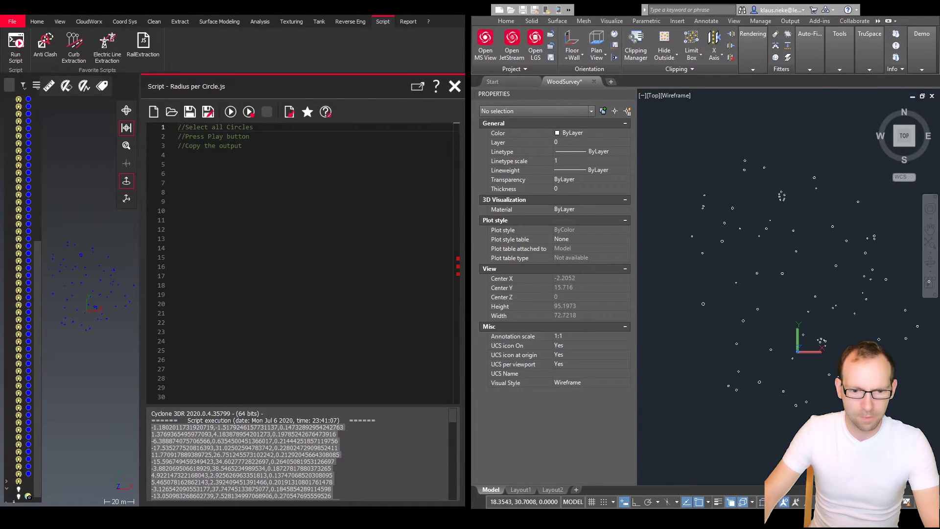
pyautogui.moveTo(766, 325); pyautogui.dragTo(775, 295, button='middle')
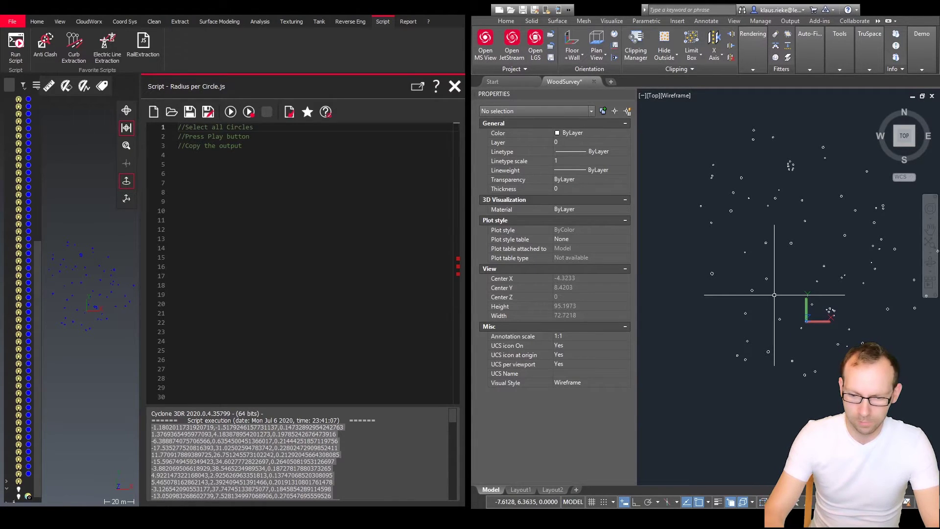
# Step: Insert the block 3dReshaper-Block with the attribute R=0.00m in the empty area below the trunk circles
pyautogui.press('Return')
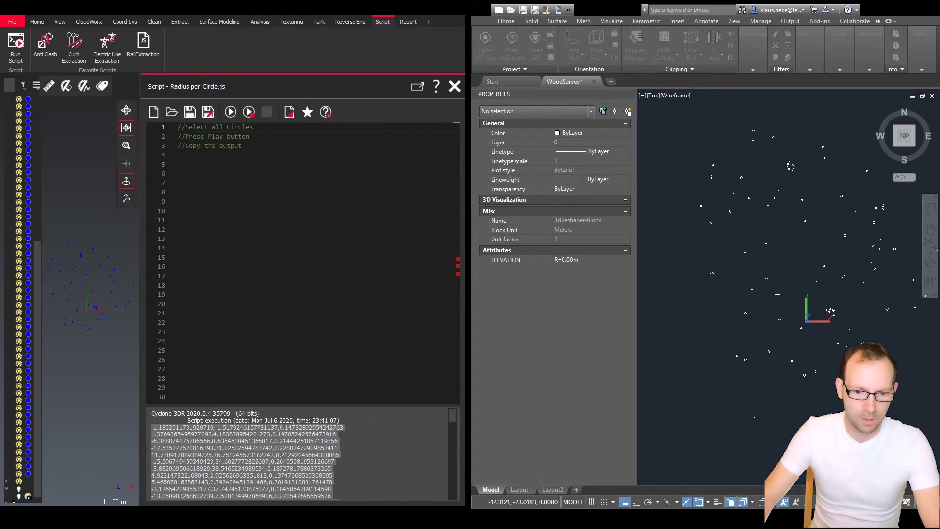
pyautogui.scroll(8, 753, 419)
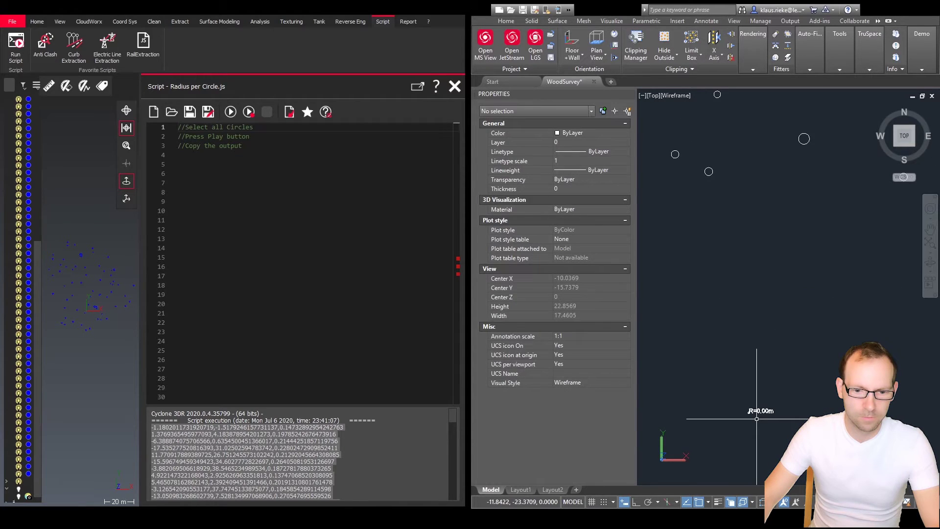
pyautogui.moveTo(731, 410); pyautogui.dragTo(763, 389, button='middle')
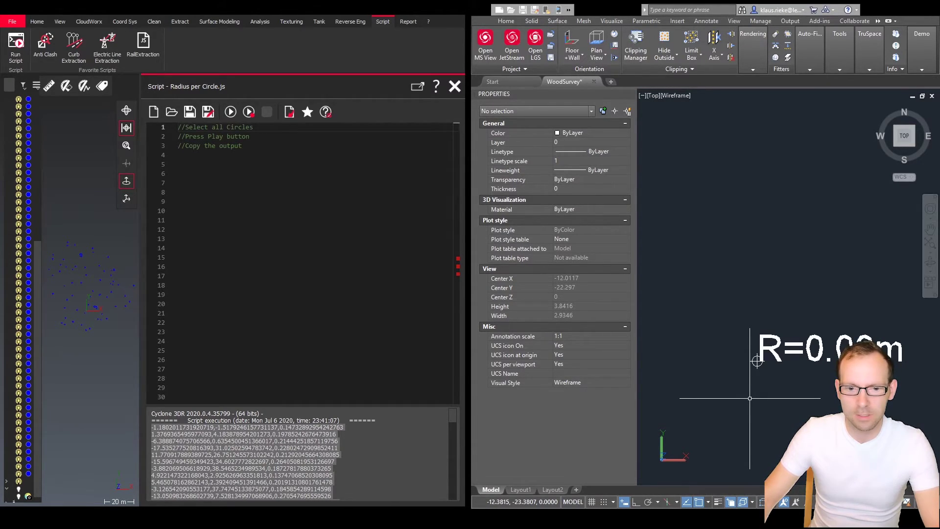
pyautogui.moveTo(755, 362); pyautogui.dragTo(729, 320, button='middle')
pyautogui.scroll(5, 772, 322)
# Step: Copy the R=0.00m label block from its centre point onto every trunk circle in the AutoCAD drawing
pyautogui.click(776, 307)
pyautogui.scroll(-3, 778, 307)
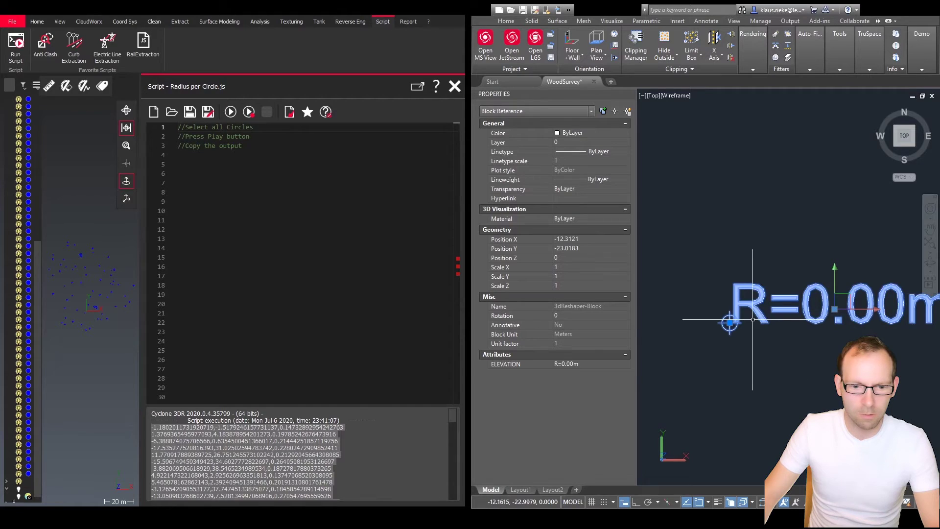
pyautogui.press('Escape')
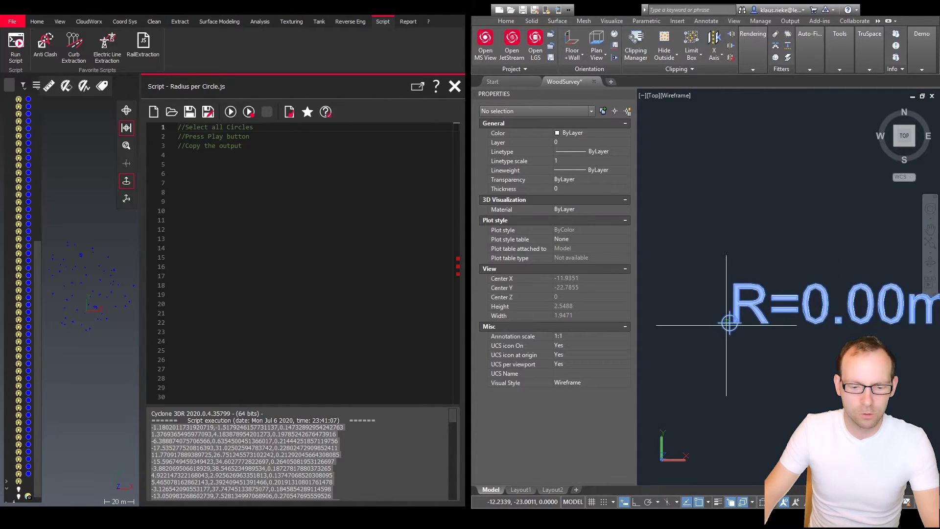
pyautogui.click(730, 323)
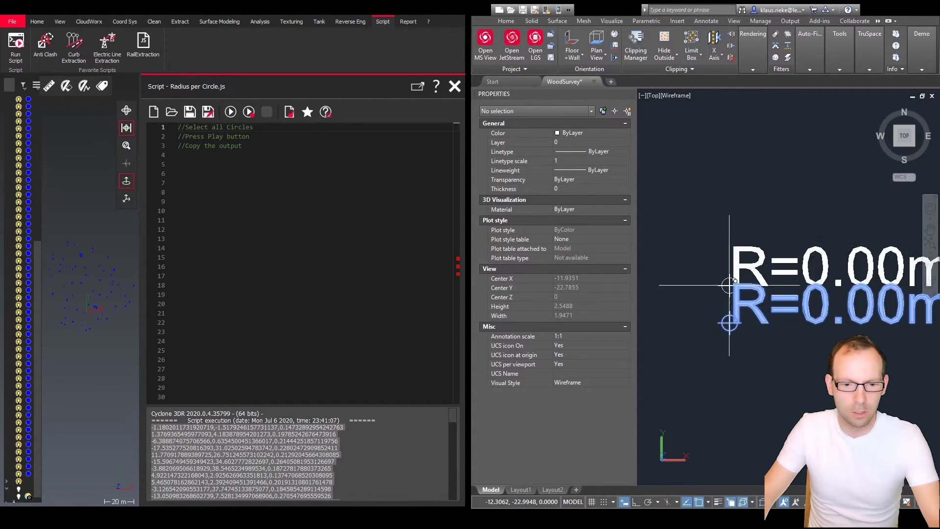
pyautogui.click(713, 239)
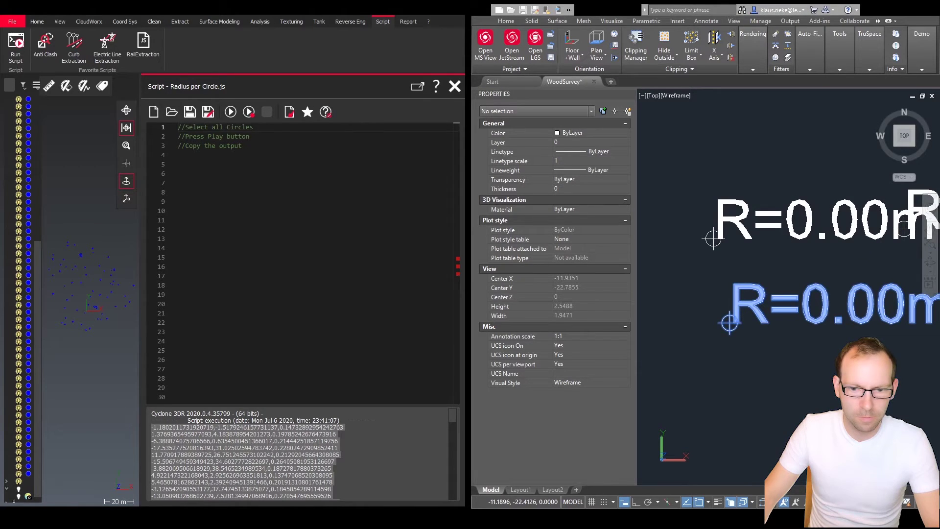
pyautogui.scroll(-8, 720, 231)
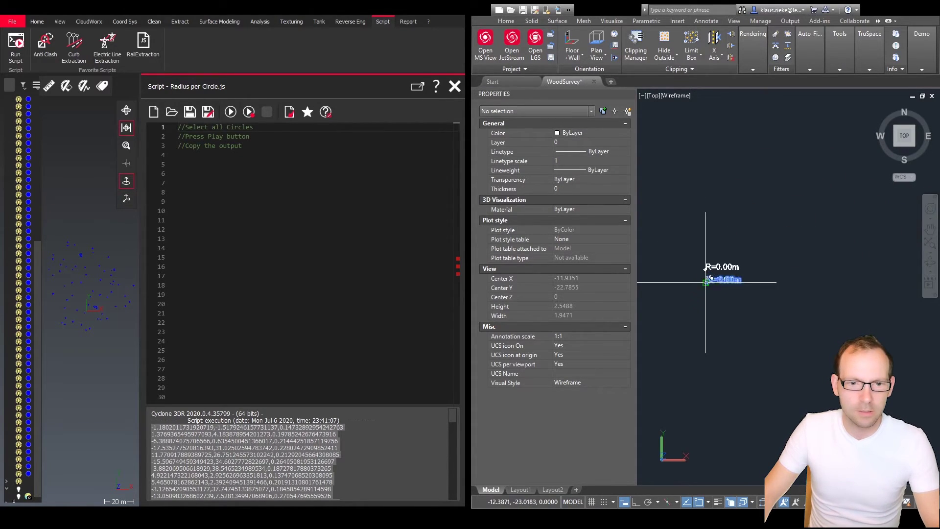
pyautogui.scroll(2, 726, 225)
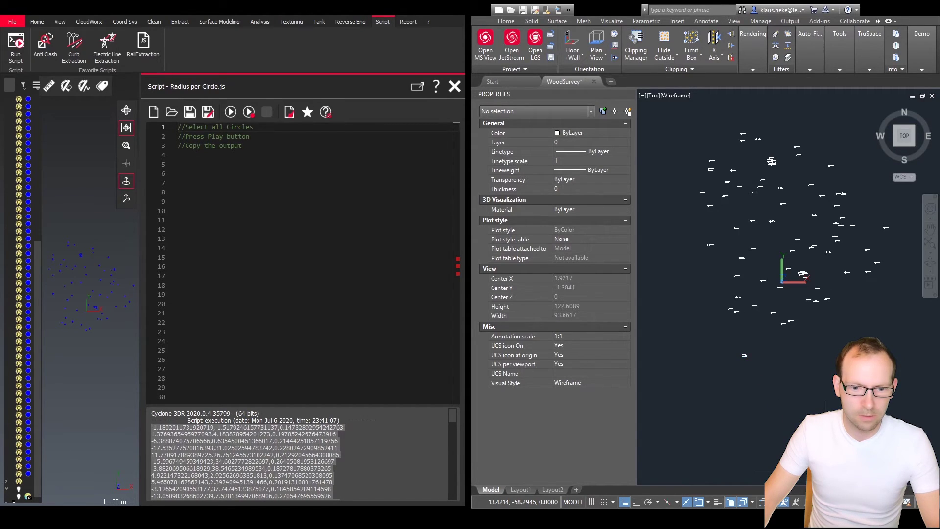
# Step: Remove the two leftover label blocks lying outside the forest plot below the trunk circles
pyautogui.click(761, 367)
pyautogui.click(734, 337)
pyautogui.press('Escape')
pyautogui.scroll(4, 744, 306)
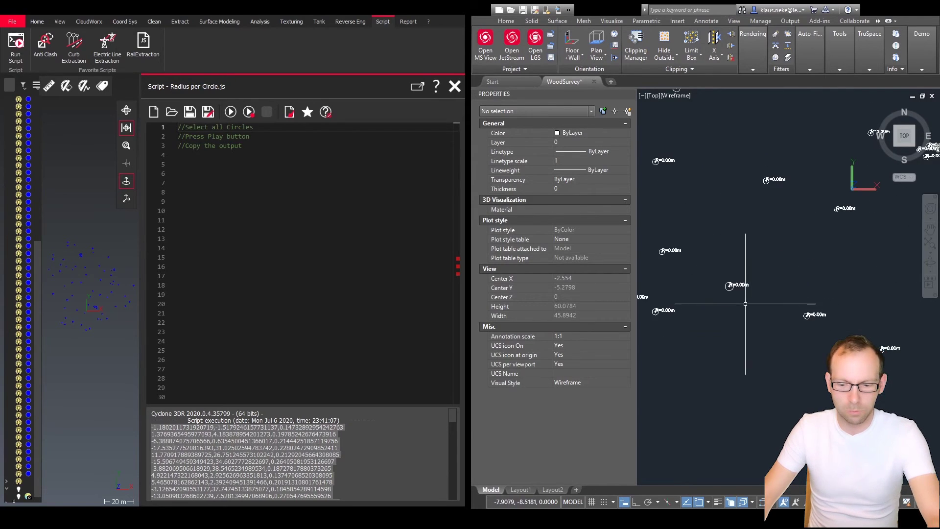
# Step: Examine the radius labels on individual trunk circles across the whole AutoCAD drawing
pyautogui.scroll(8, 745, 304)
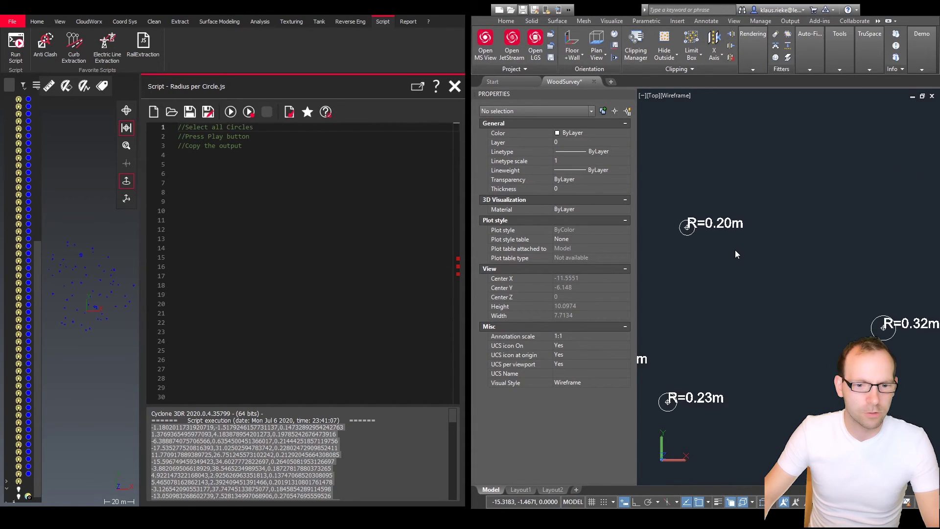
pyautogui.scroll(1, 729, 254)
pyautogui.moveTo(729, 254); pyautogui.dragTo(766, 317, button='middle')
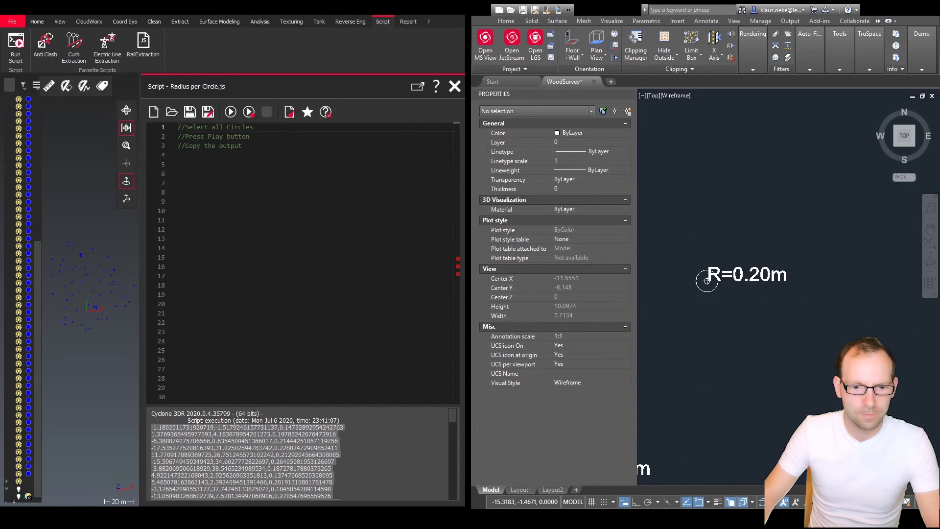
pyautogui.scroll(-6, 766, 317)
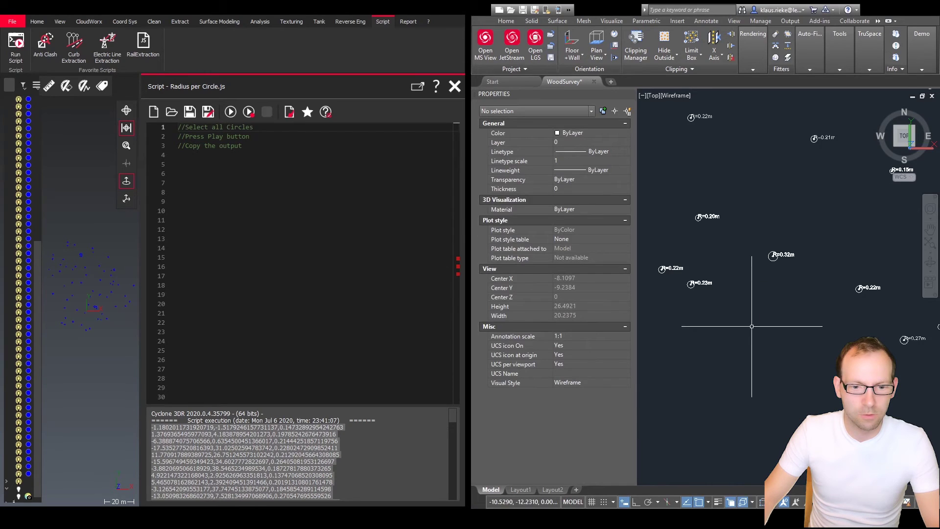
pyautogui.moveTo(762, 314); pyautogui.dragTo(689, 317, button='middle')
pyautogui.moveTo(805, 259); pyautogui.dragTo(708, 347, button='middle')
pyautogui.moveTo(804, 282); pyautogui.dragTo(767, 371, button='middle')
pyautogui.moveTo(799, 235); pyautogui.dragTo(778, 321, button='middle')
pyautogui.scroll(2, 781, 309)
pyautogui.scroll(-4, 780, 309)
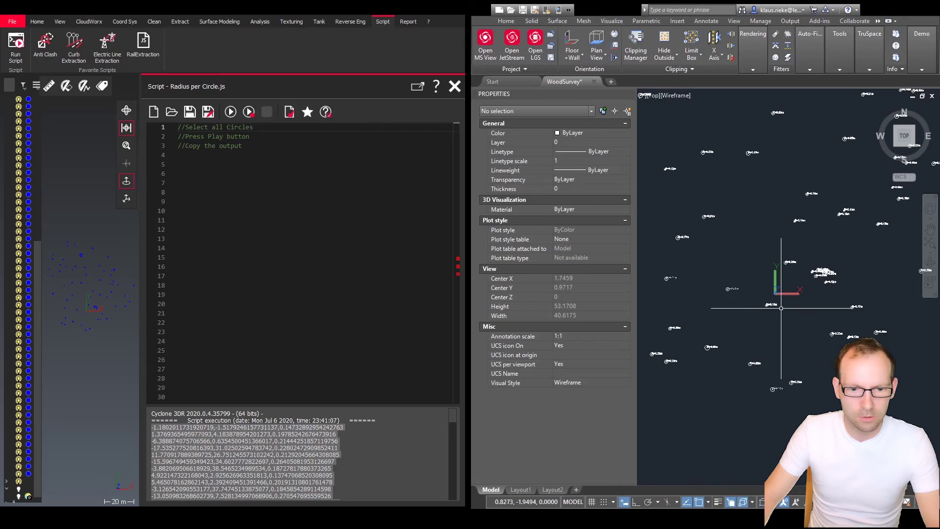
pyautogui.moveTo(812, 276); pyautogui.dragTo(809, 282, button='middle')
pyautogui.scroll(-4, 786, 289)
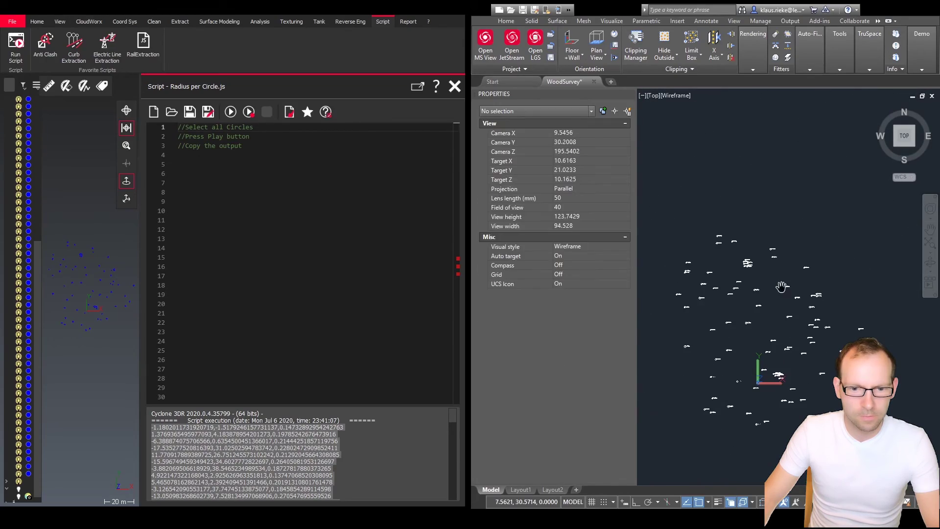